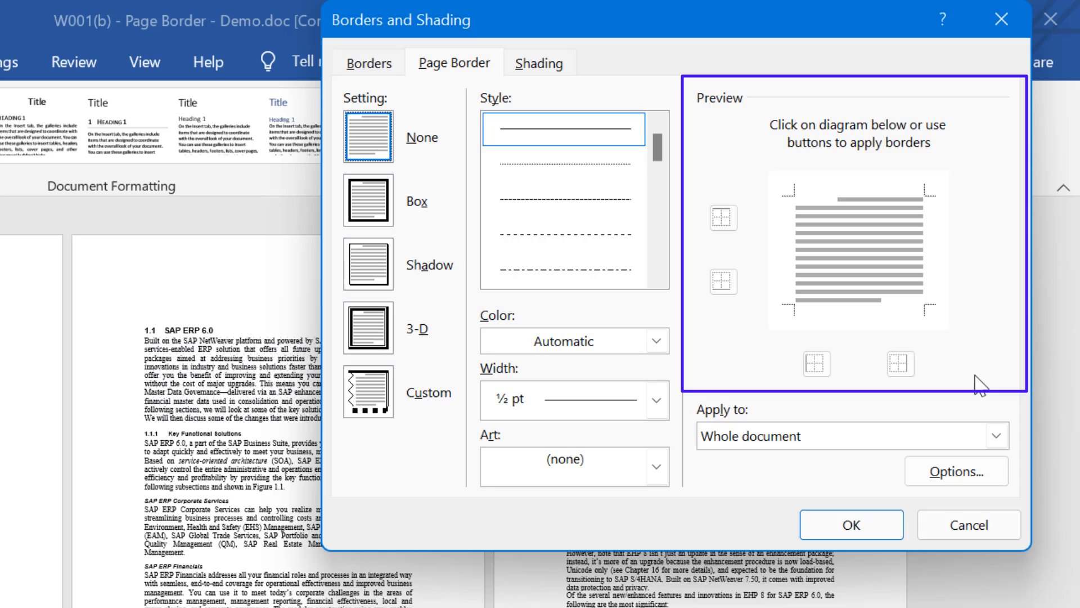
- Choose the Box setting and try toggling the top and bottom edges of the page border in the preview
{"action": "left_click", "coordinate": [374, 208]}
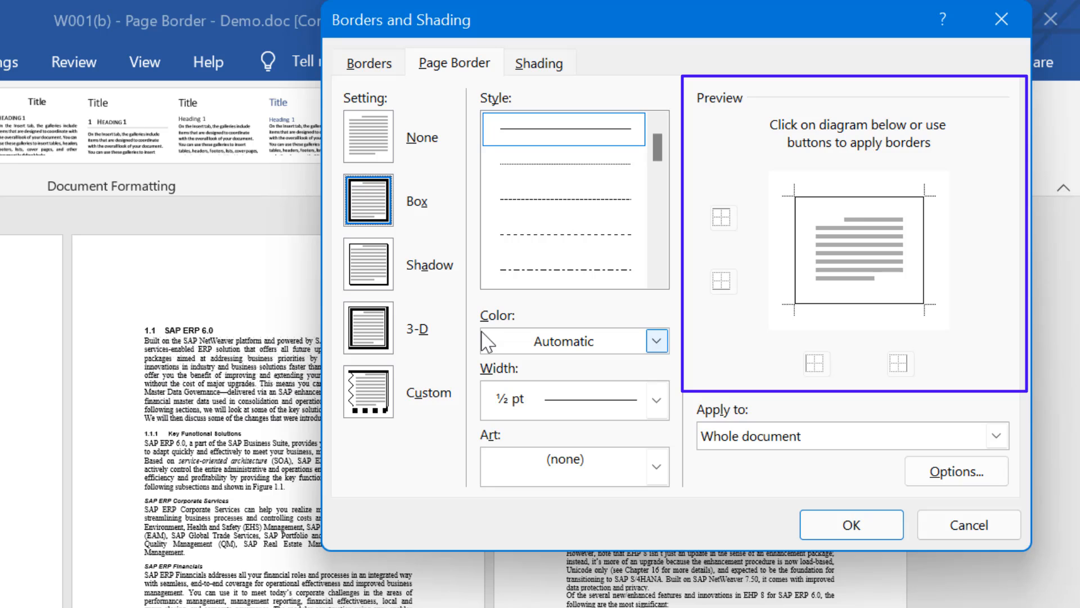
{"action": "left_click", "coordinate": [820, 197]}
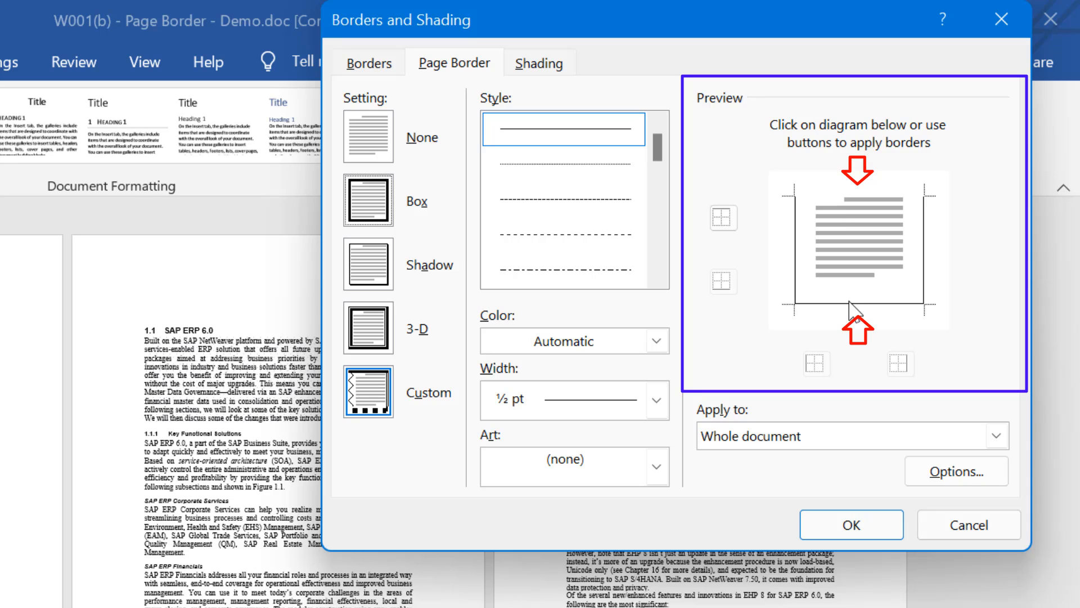
{"action": "left_click", "coordinate": [850, 303]}
{"action": "left_click", "coordinate": [843, 197]}
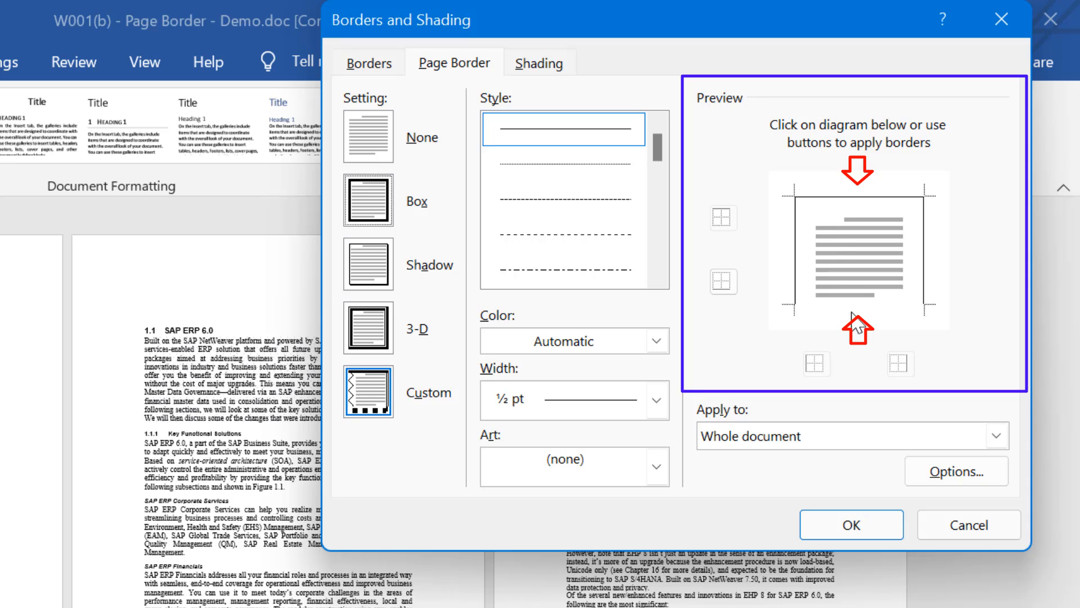
{"action": "left_click", "coordinate": [848, 309]}
{"action": "left_click", "coordinate": [725, 289]}
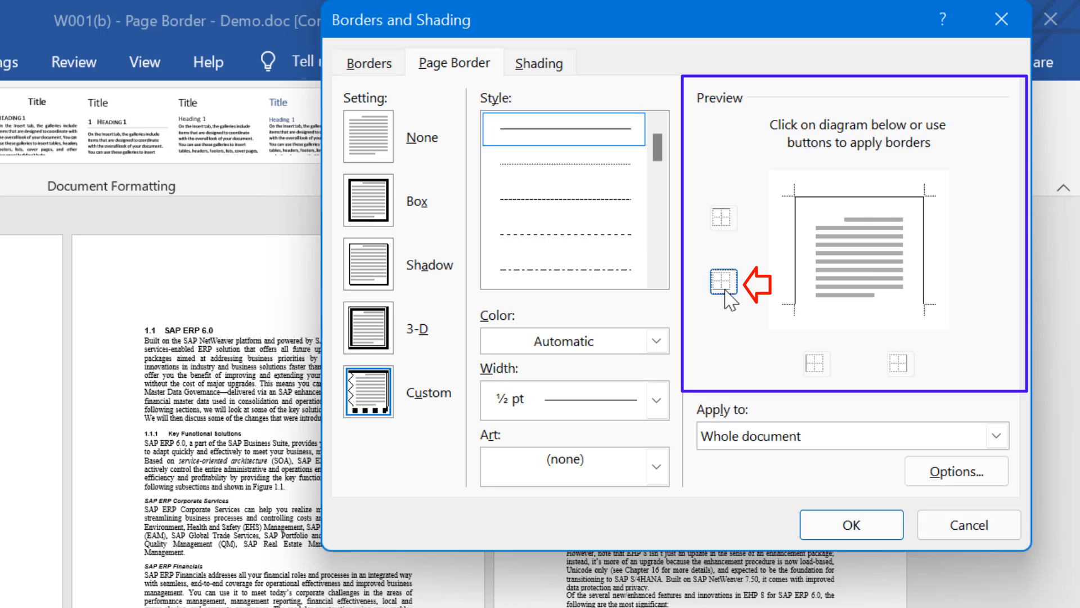
{"action": "left_click", "coordinate": [721, 220]}
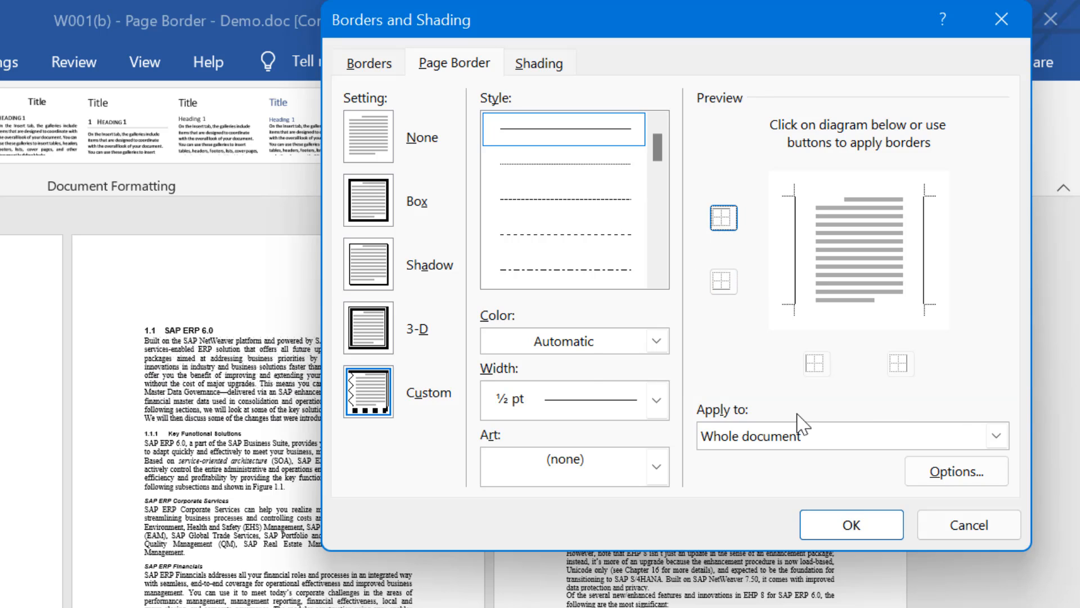
{"action": "left_click", "coordinate": [726, 281]}
{"action": "left_click", "coordinate": [723, 227]}
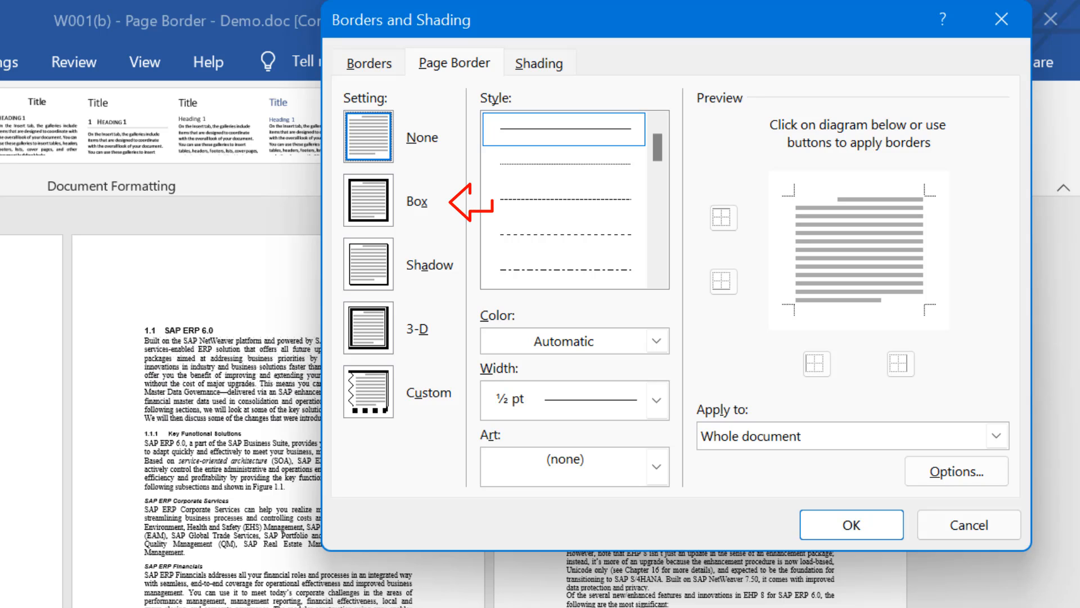
- Apply a plain Box page border to the whole document, and replace it with an 18 pt dark-blue line art border
{"action": "left_click", "coordinate": [384, 225]}
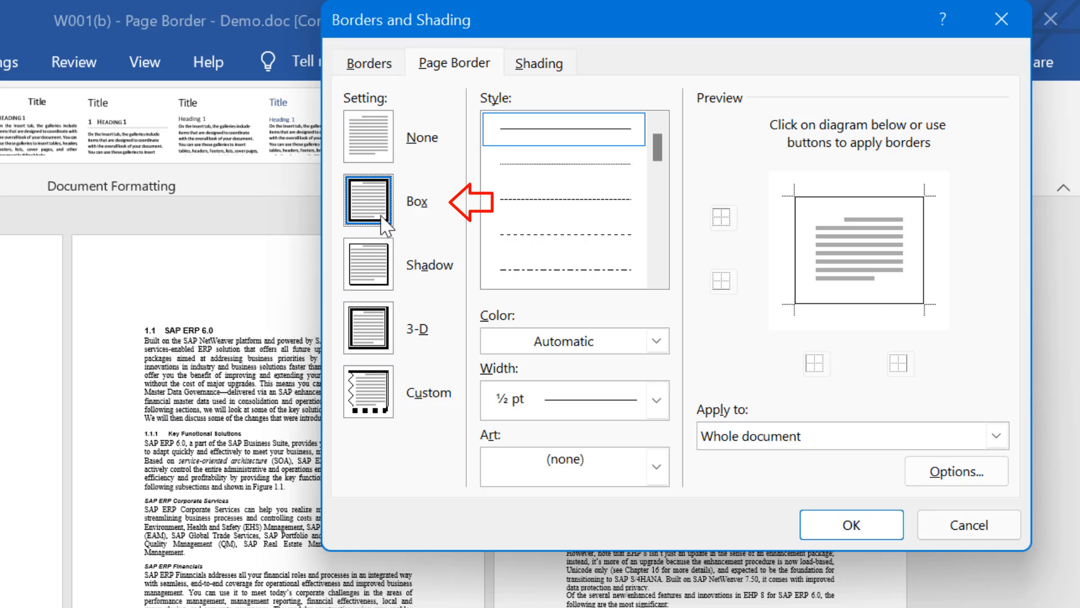
{"action": "left_click", "coordinate": [843, 531]}
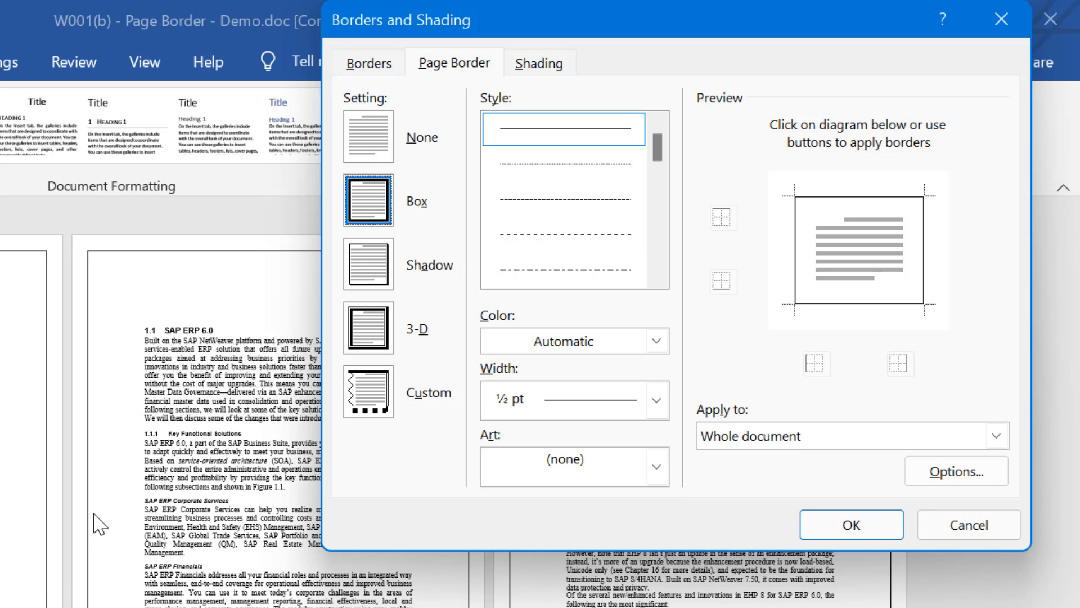
{"action": "left_click", "coordinate": [657, 467]}
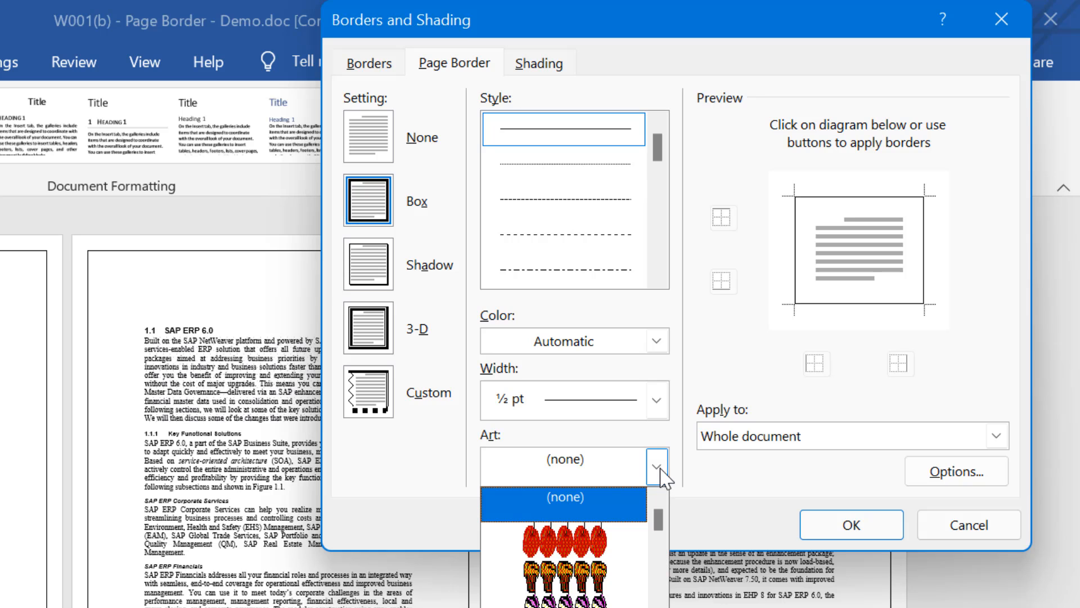
{"action": "left_click_drag", "start_coordinate": [662, 531], "coordinate": [660, 560]}
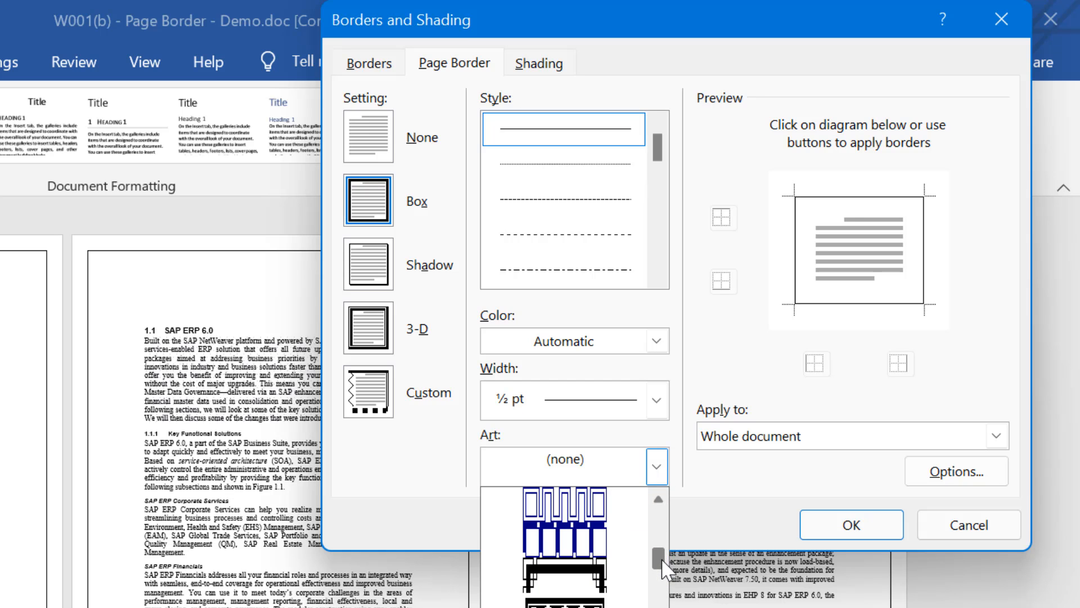
{"action": "left_click", "coordinate": [590, 581]}
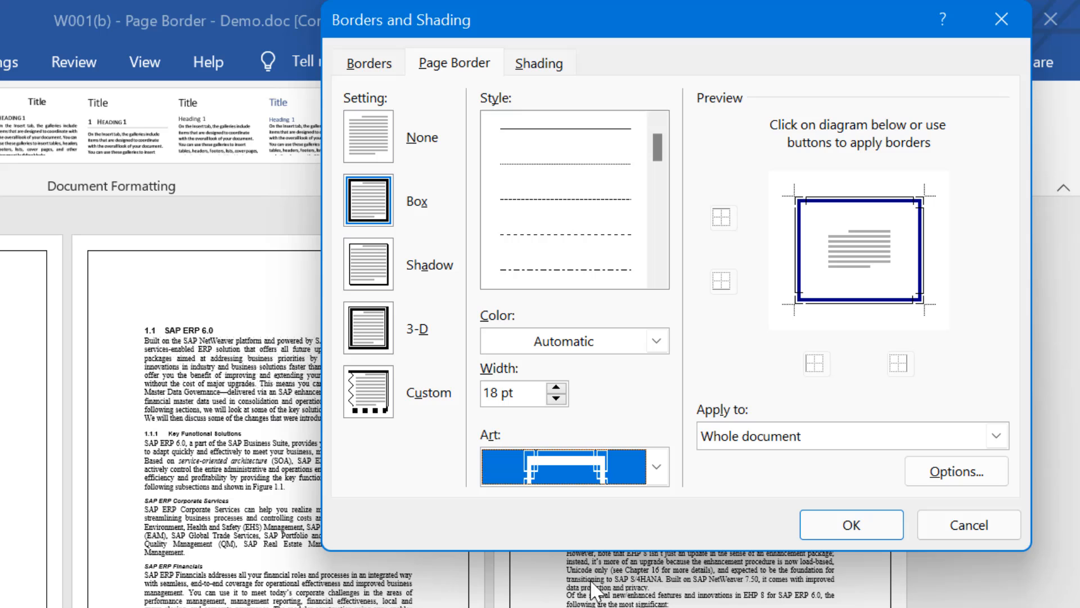
{"action": "left_click", "coordinate": [853, 534]}
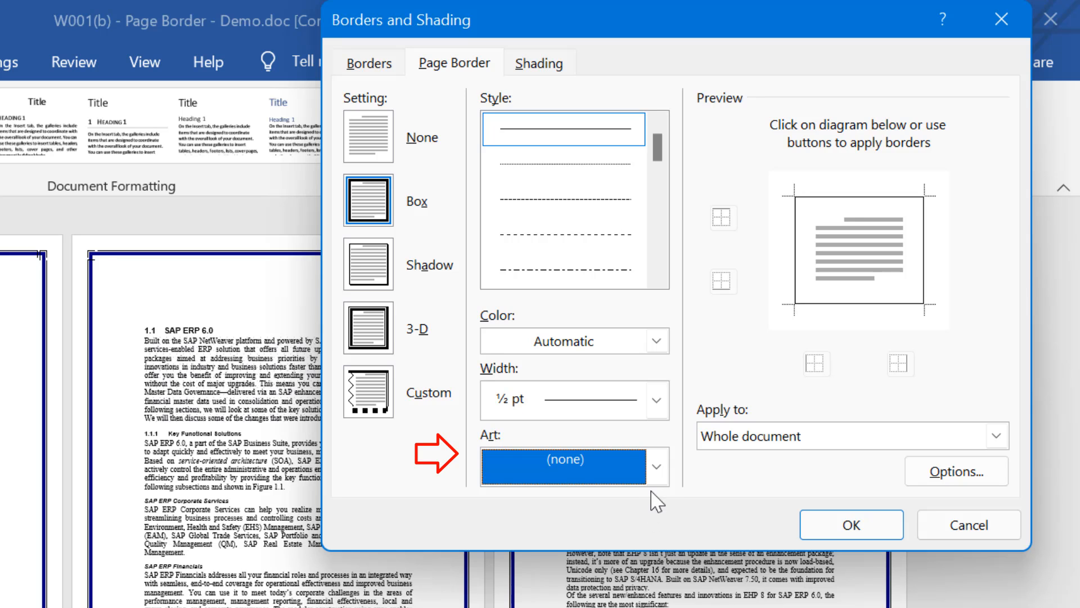
- Apply a 31 pt black-and-orange repeated-picture art border to the whole document
{"action": "left_click", "coordinate": [656, 473]}
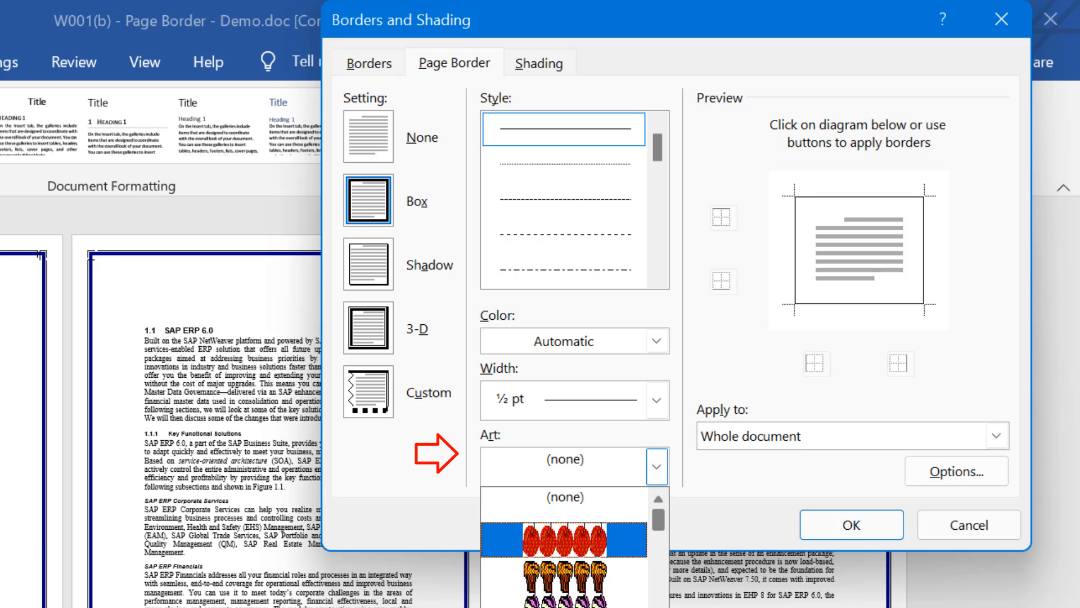
{"action": "scroll", "coordinate": [563, 546], "scroll_direction": "down", "scroll_amount": 5}
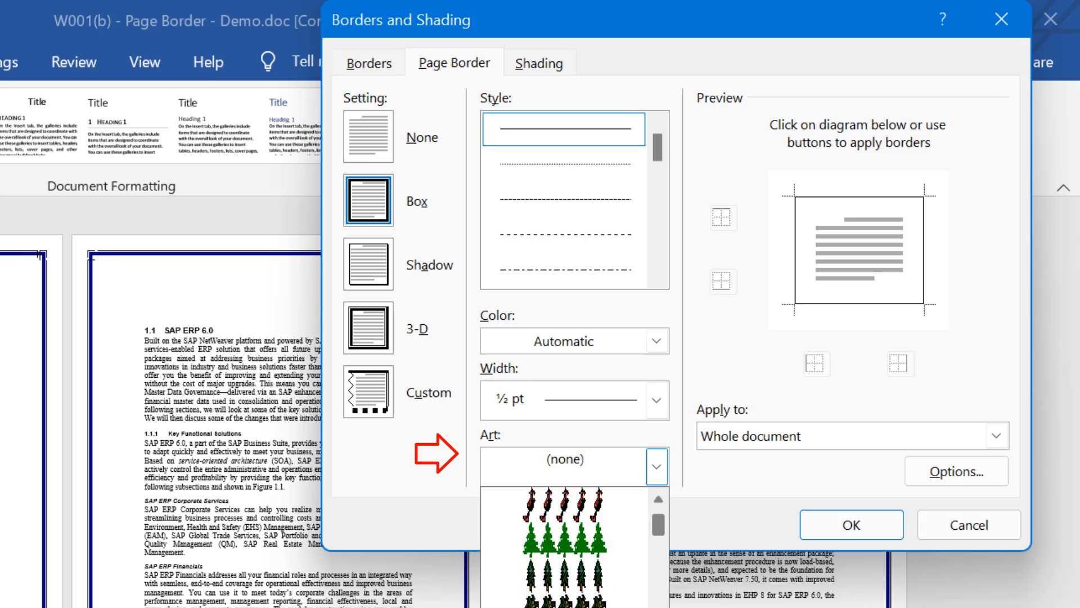
{"action": "scroll", "coordinate": [564, 546], "scroll_direction": "down", "scroll_amount": 8}
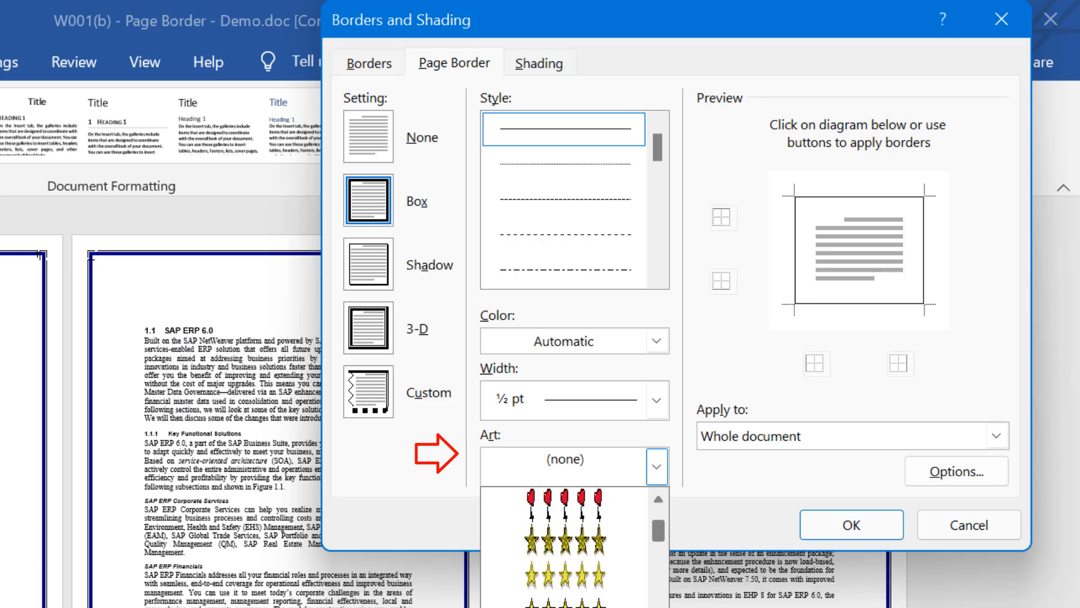
{"action": "scroll", "coordinate": [564, 545], "scroll_direction": "down", "scroll_amount": 3}
{"action": "left_click", "coordinate": [564, 590]}
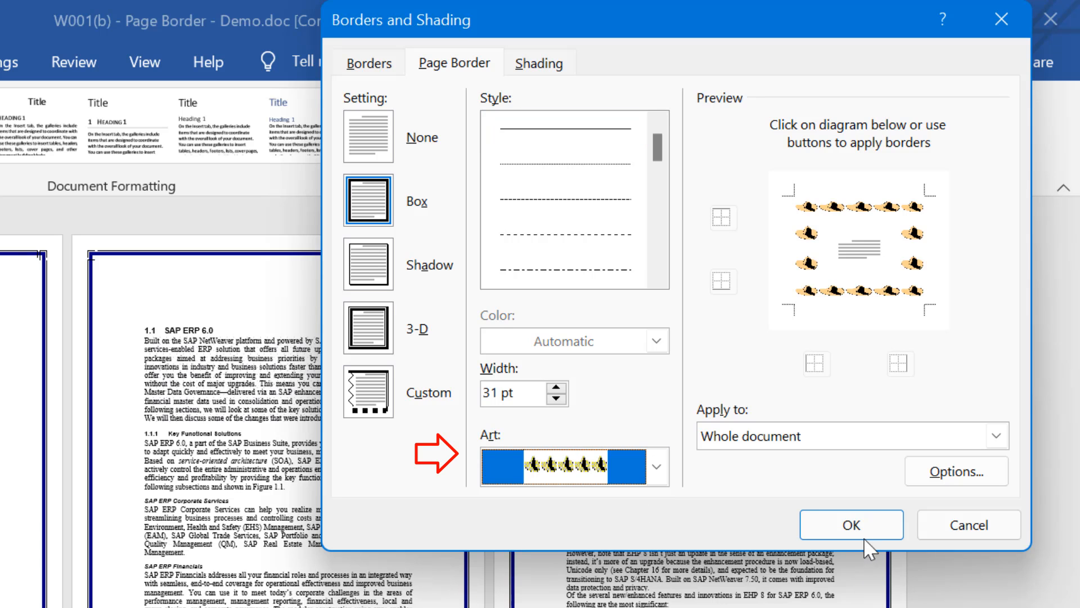
{"action": "left_click", "coordinate": [865, 538]}
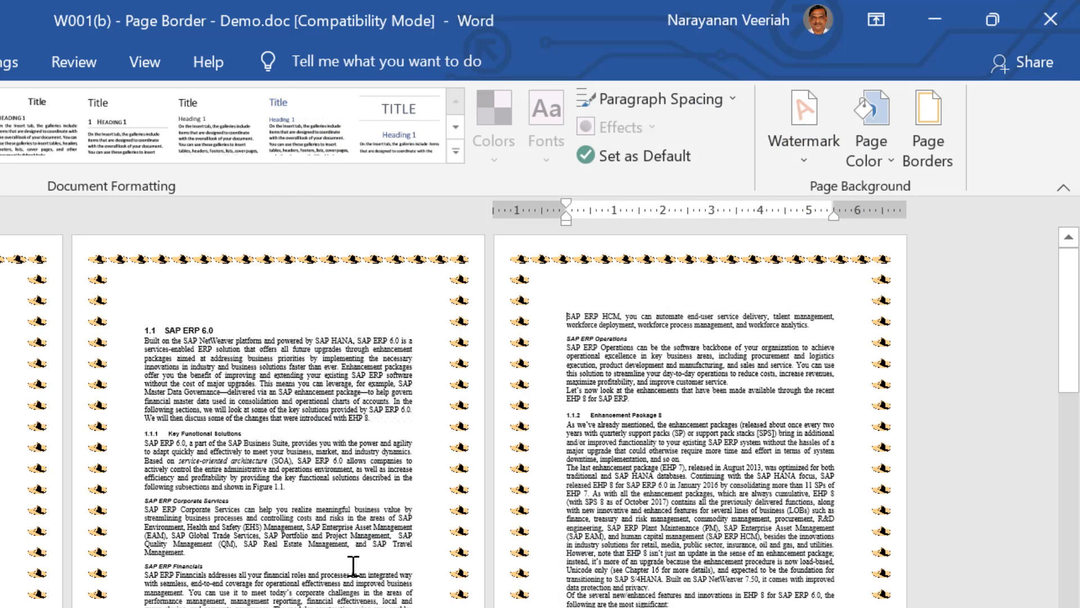
- Remove the art page border from the whole document by choosing the None setting
{"action": "left_click", "coordinate": [926, 147]}
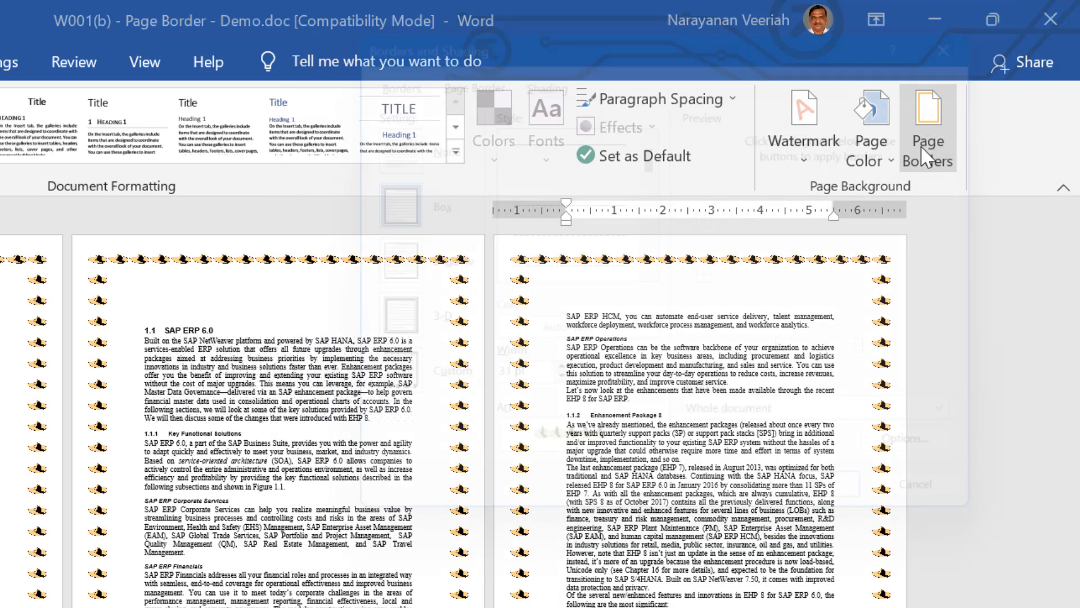
{"action": "left_click", "coordinate": [386, 140]}
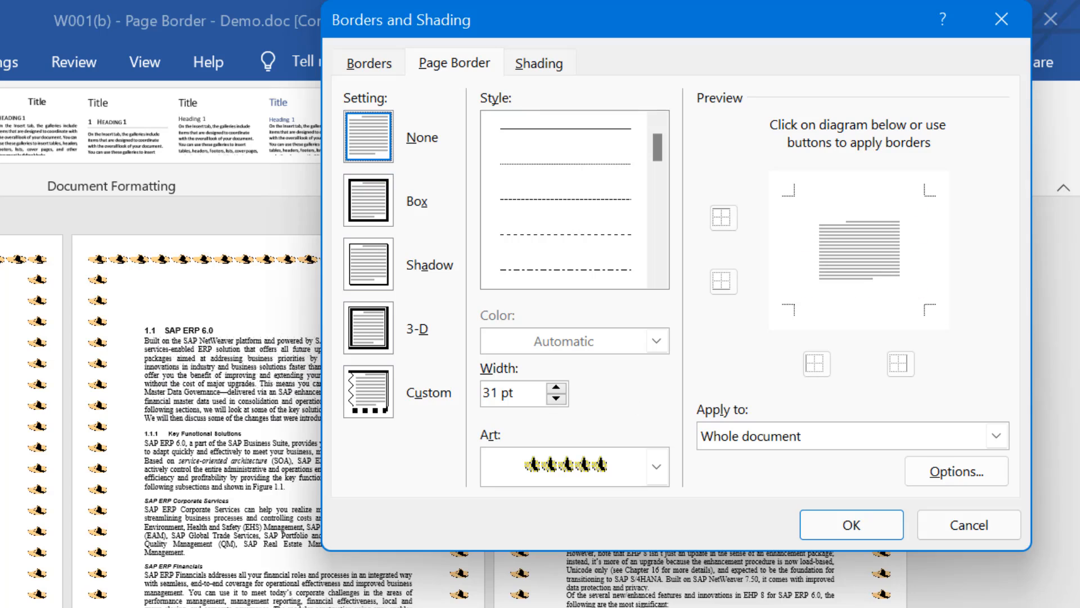
{"action": "left_click", "coordinate": [860, 535]}
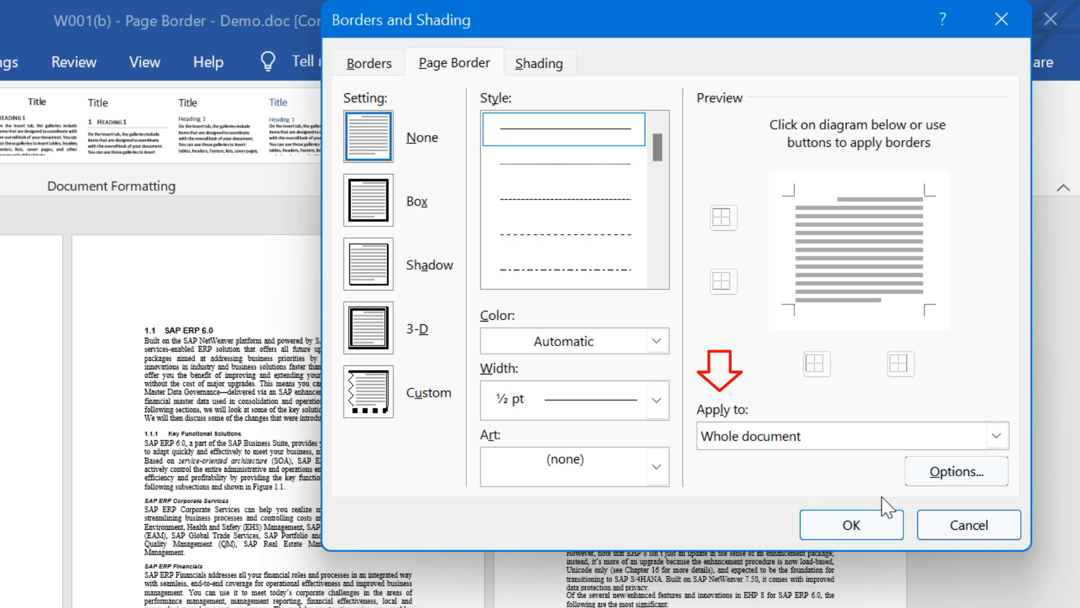
- Apply a ½ pt Box page border to this section only, covering the opening Financial Accounting in SAP ERP Financials page
{"action": "left_click", "coordinate": [997, 436]}
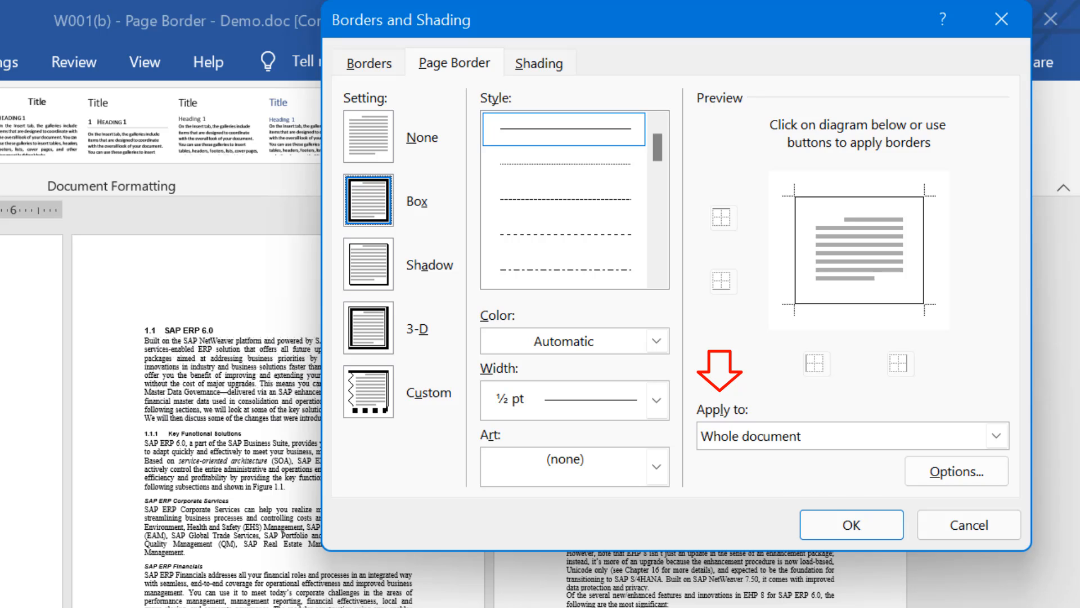
{"action": "left_click", "coordinate": [996, 435]}
{"action": "left_click", "coordinate": [978, 478]}
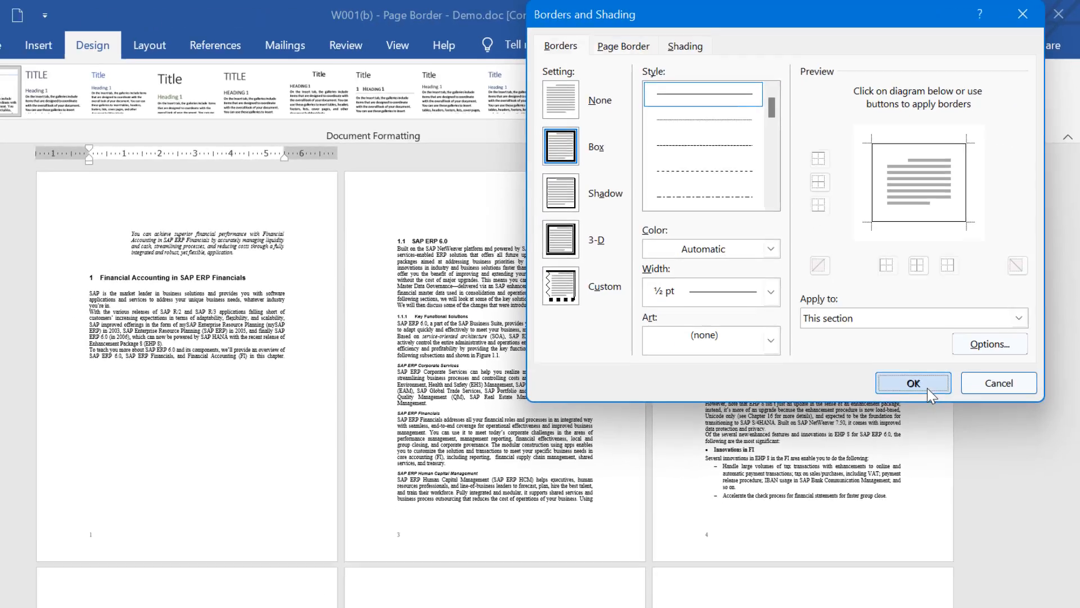
{"action": "left_click", "coordinate": [871, 532]}
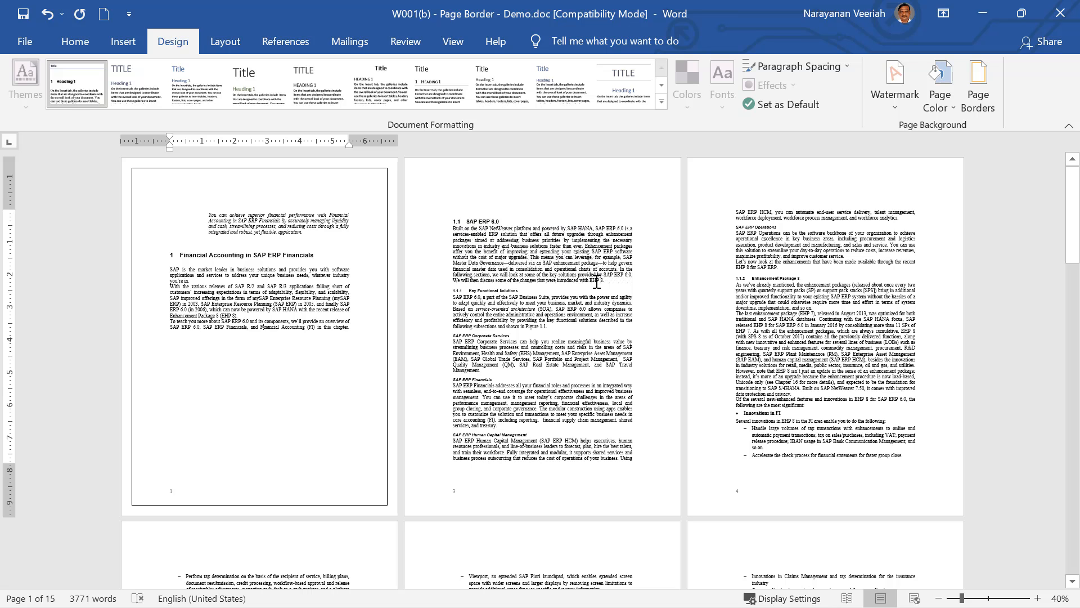
- Apply a 20 pt yellow-and-black striped art page border to only the section containing heading 1.1 SAP ERP 6.0
{"action": "left_click", "coordinate": [547, 255]}
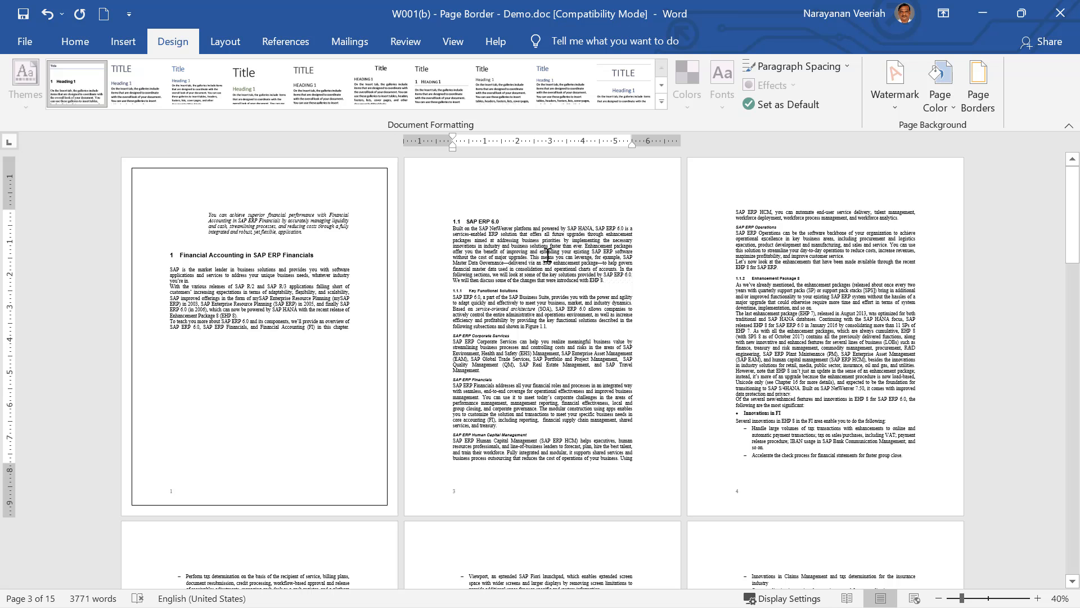
{"action": "left_click", "coordinate": [983, 100]}
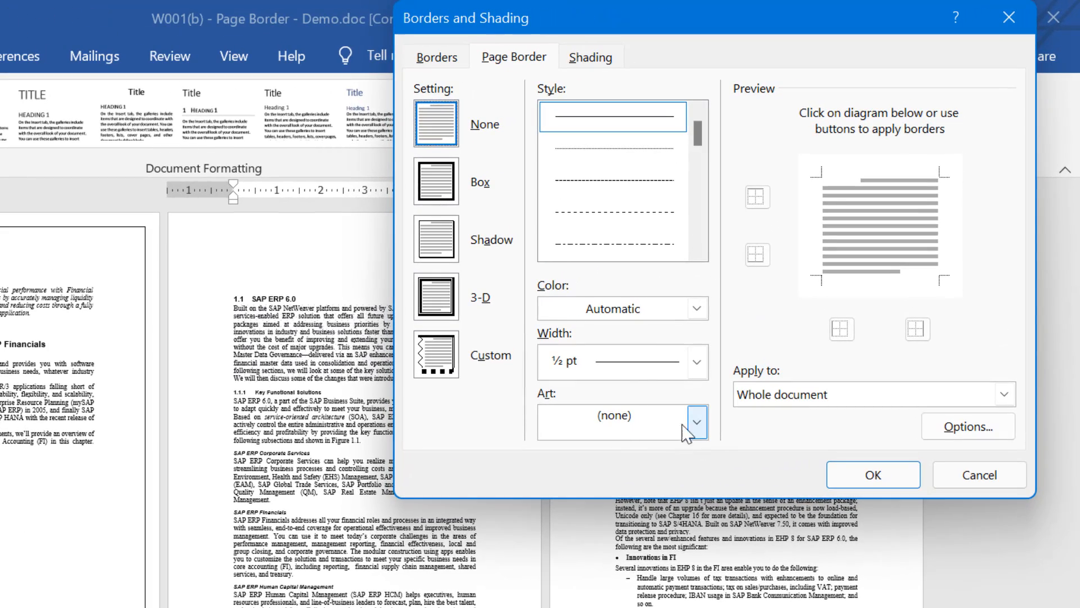
{"action": "left_click", "coordinate": [696, 422]}
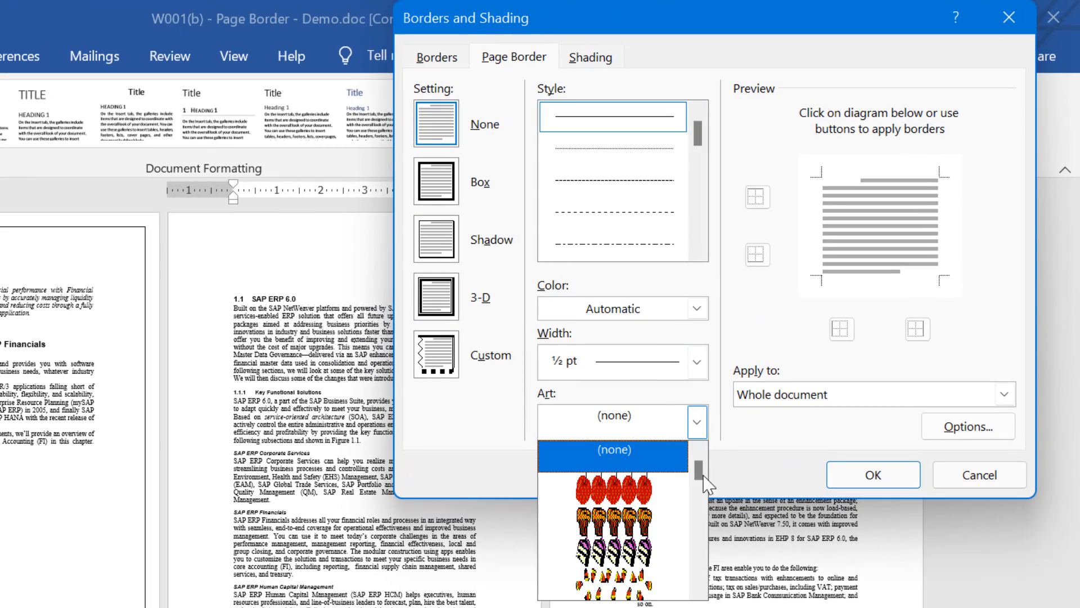
{"action": "left_click_drag", "start_coordinate": [700, 470], "coordinate": [698, 508]}
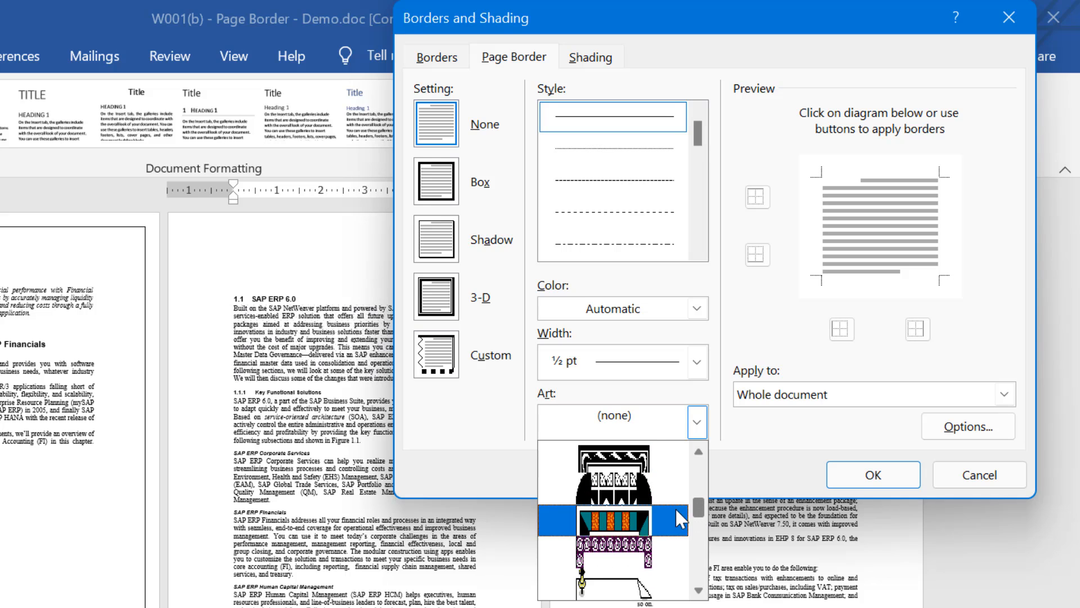
{"action": "left_click", "coordinate": [643, 467]}
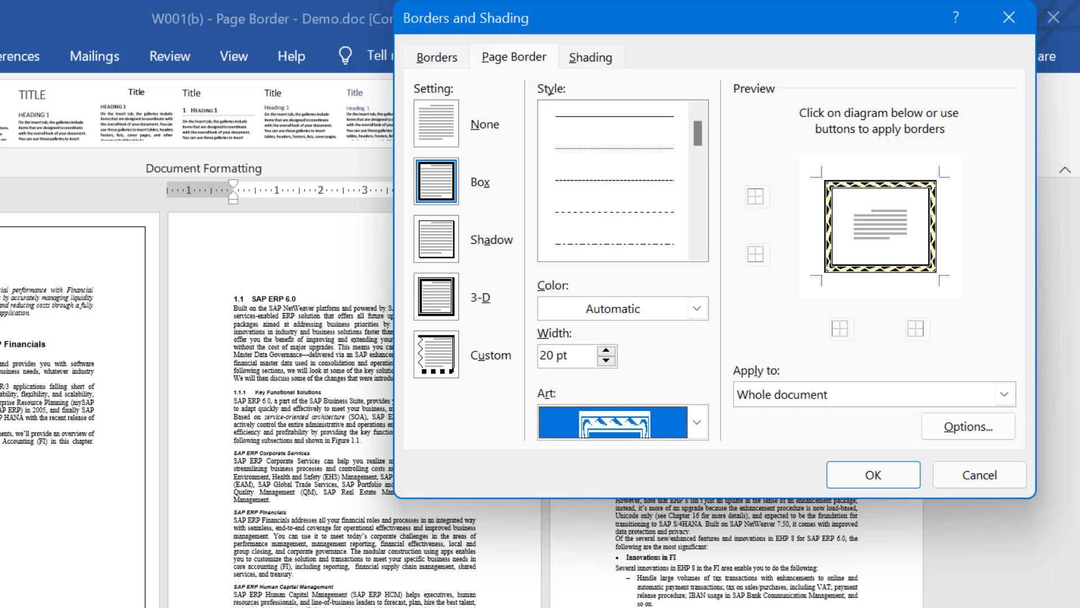
{"action": "left_click", "coordinate": [1004, 394]}
{"action": "key", "text": "Escape"}
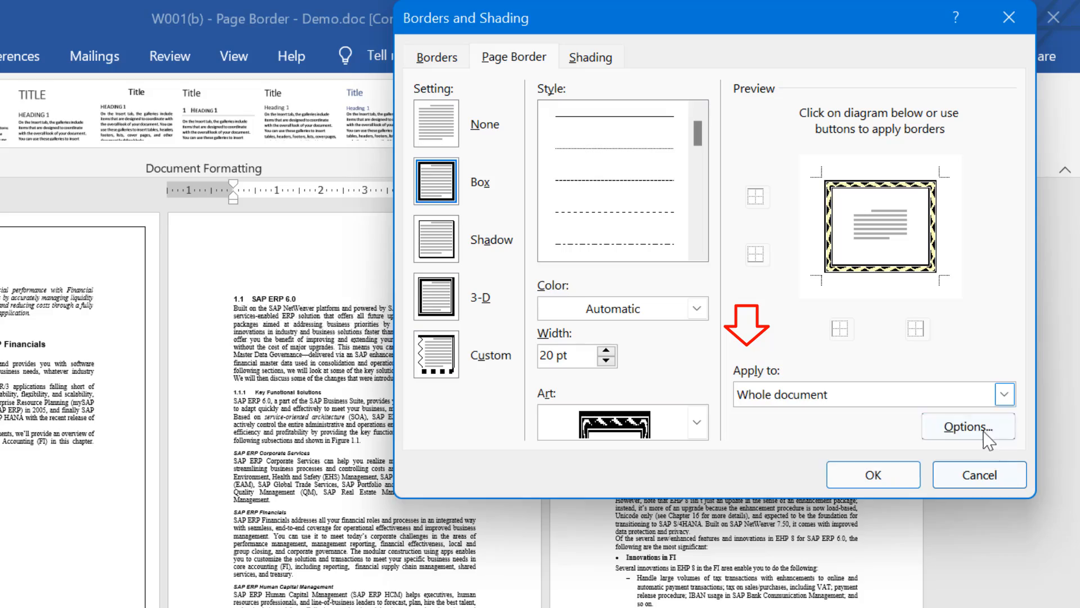
{"action": "left_click", "coordinate": [984, 432]}
{"action": "left_click", "coordinate": [896, 477]}
- Examine which pages carry page borders in the opening section, section 1.1 and section 1.2
{"action": "scroll", "coordinate": [1023, 400], "scroll_direction": "down", "scroll_amount": 4}
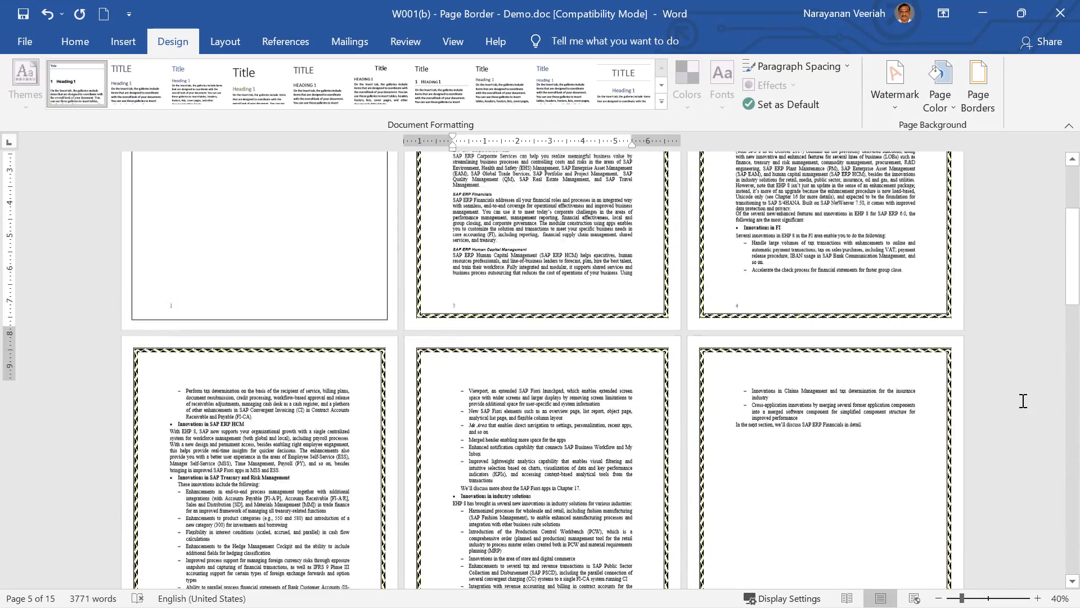
{"action": "scroll", "coordinate": [1024, 401], "scroll_direction": "up", "scroll_amount": 3}
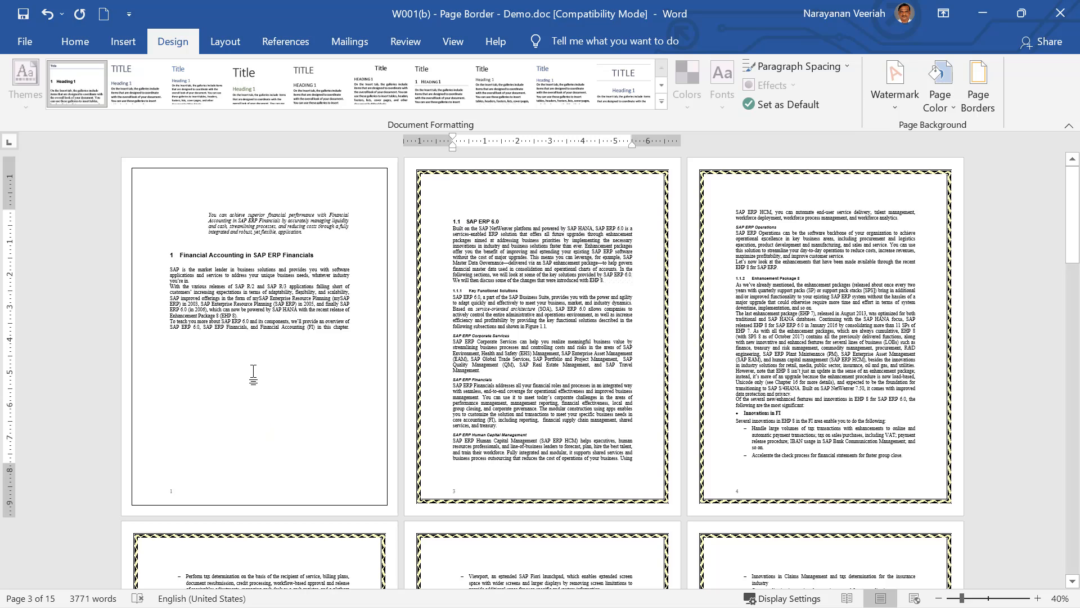
{"action": "scroll", "coordinate": [635, 396], "scroll_direction": "down", "scroll_amount": 5}
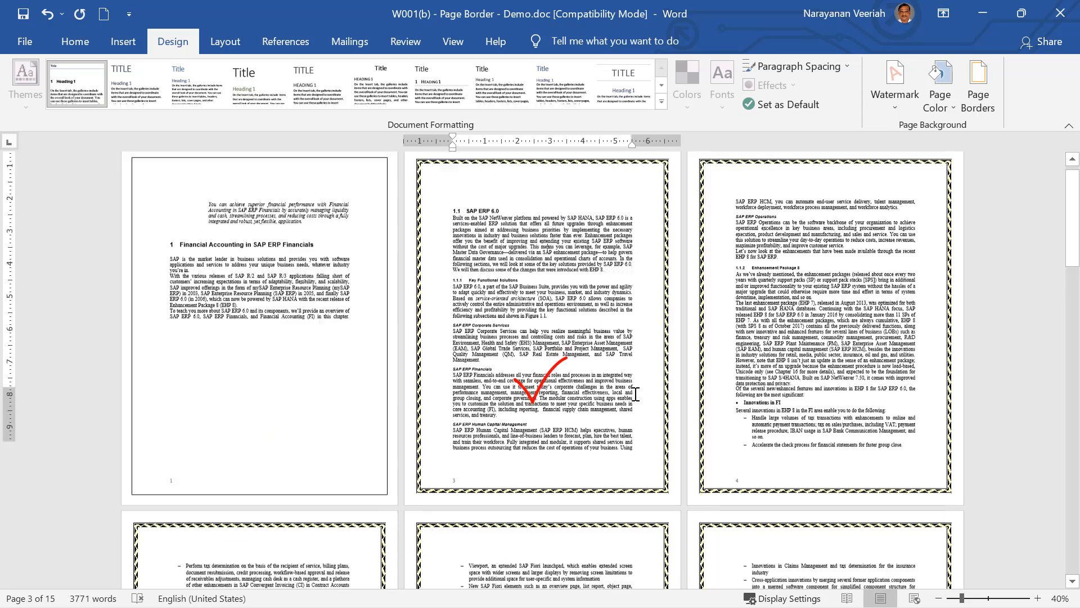
{"action": "scroll", "coordinate": [635, 394], "scroll_direction": "down", "scroll_amount": 6}
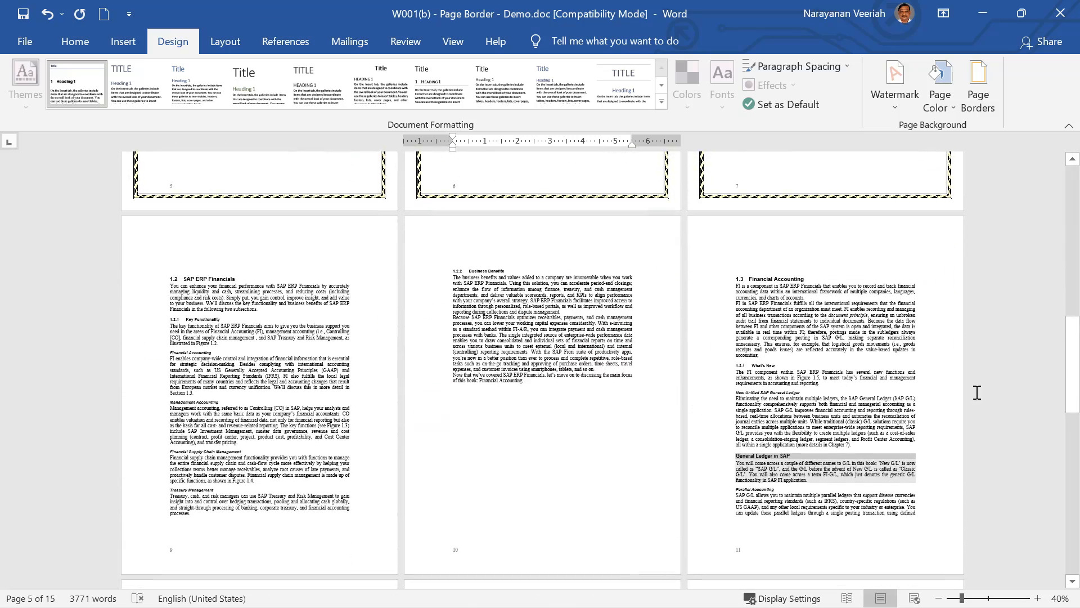
{"action": "scroll", "coordinate": [1017, 380], "scroll_direction": "up", "scroll_amount": 1}
{"action": "scroll", "coordinate": [1015, 373], "scroll_direction": "up", "scroll_amount": 4}
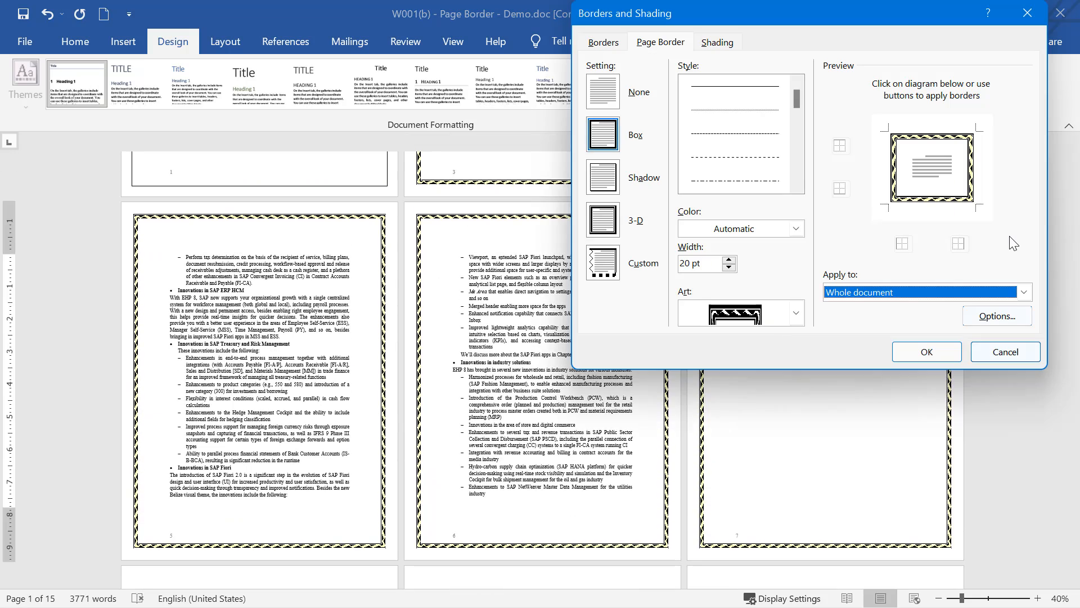
- Keep the art page border applied to the whole document and set its margins to be measured from Text
{"action": "left_click", "coordinate": [1022, 296]}
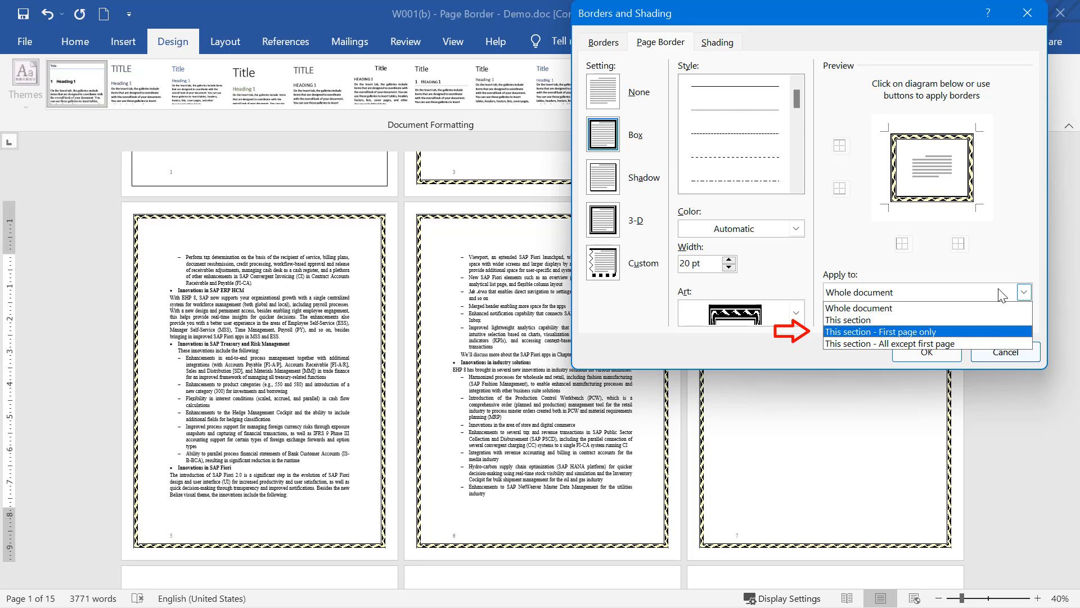
{"action": "left_click", "coordinate": [1012, 218]}
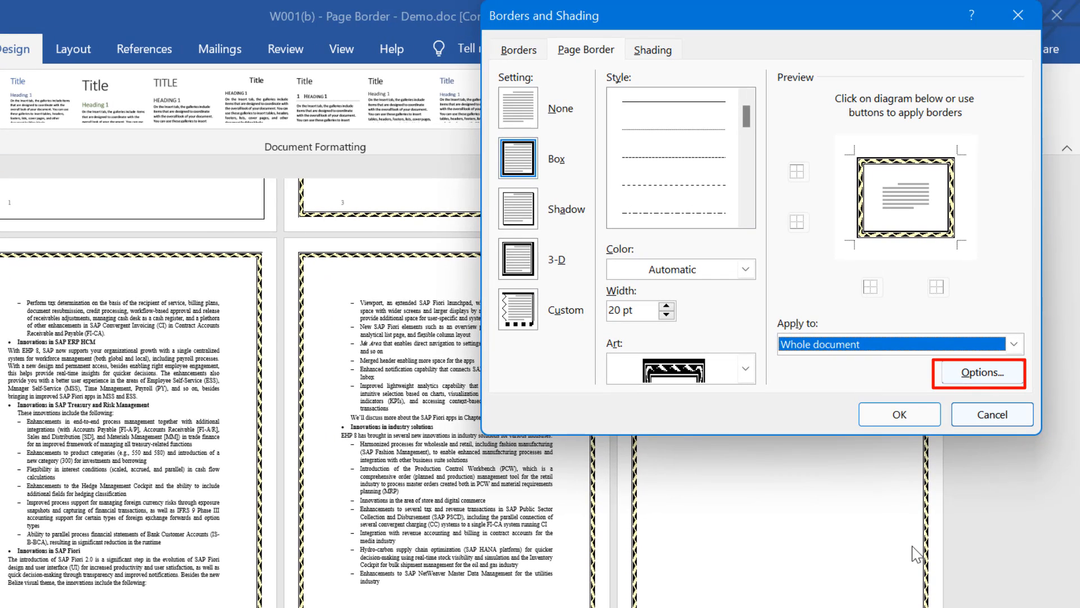
{"action": "left_click", "coordinate": [978, 378]}
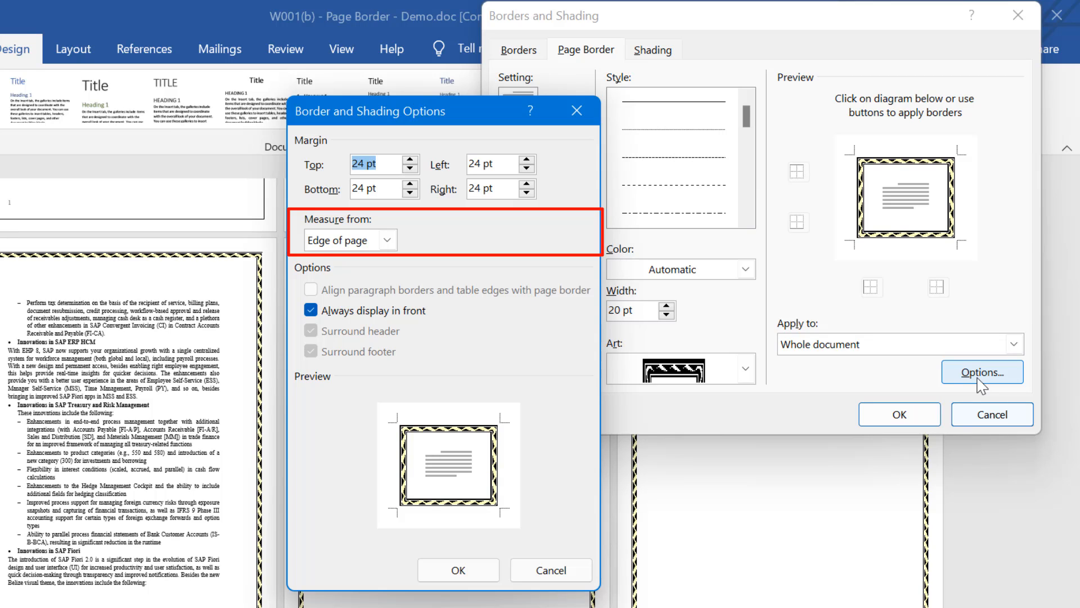
{"action": "left_click", "coordinate": [387, 240]}
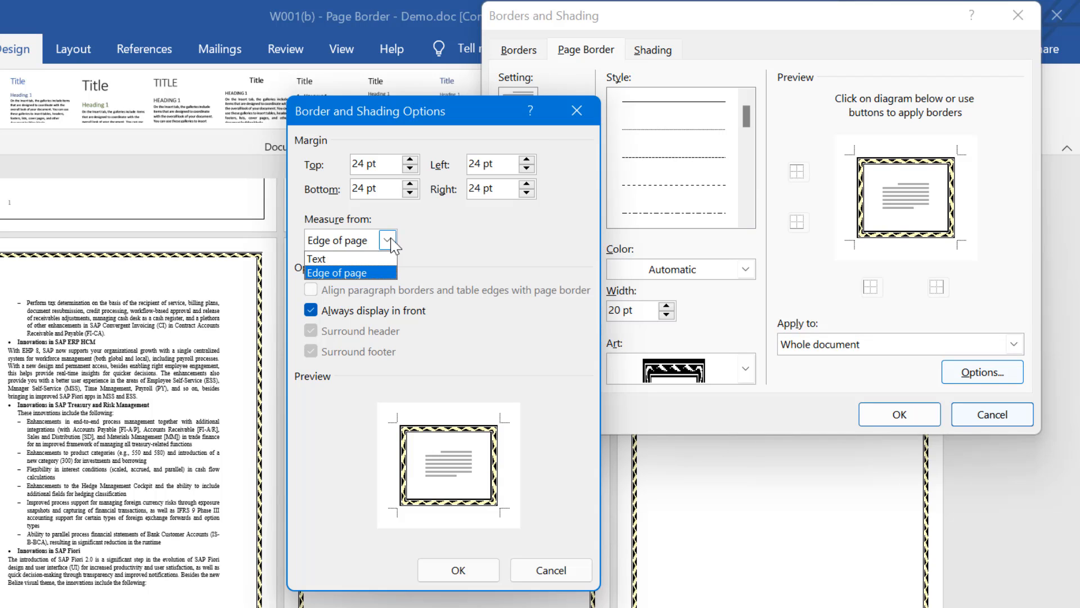
{"action": "left_click", "coordinate": [392, 241]}
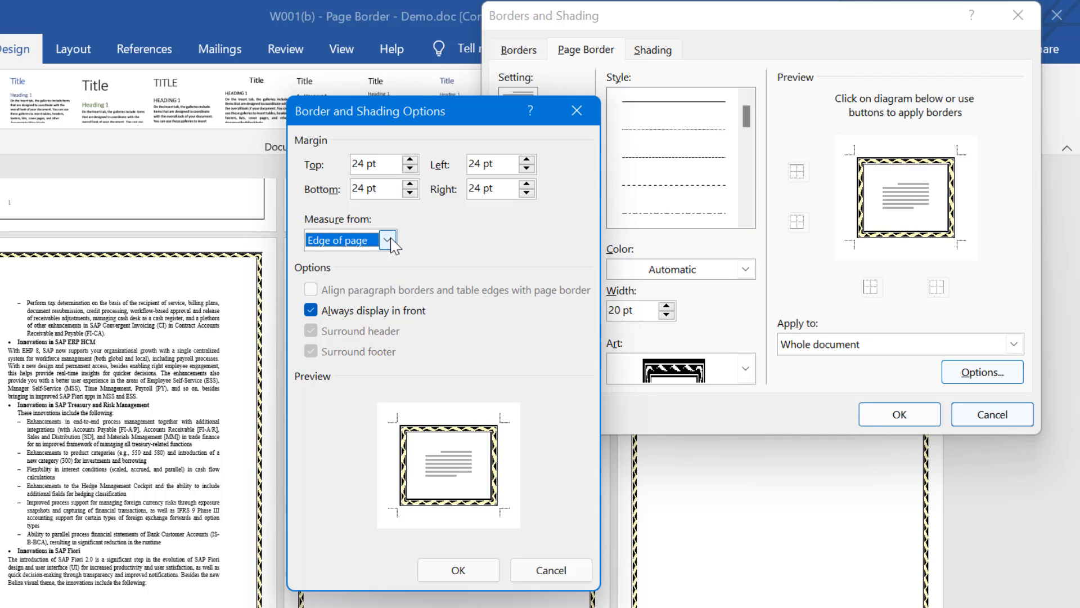
{"action": "left_click", "coordinate": [394, 240]}
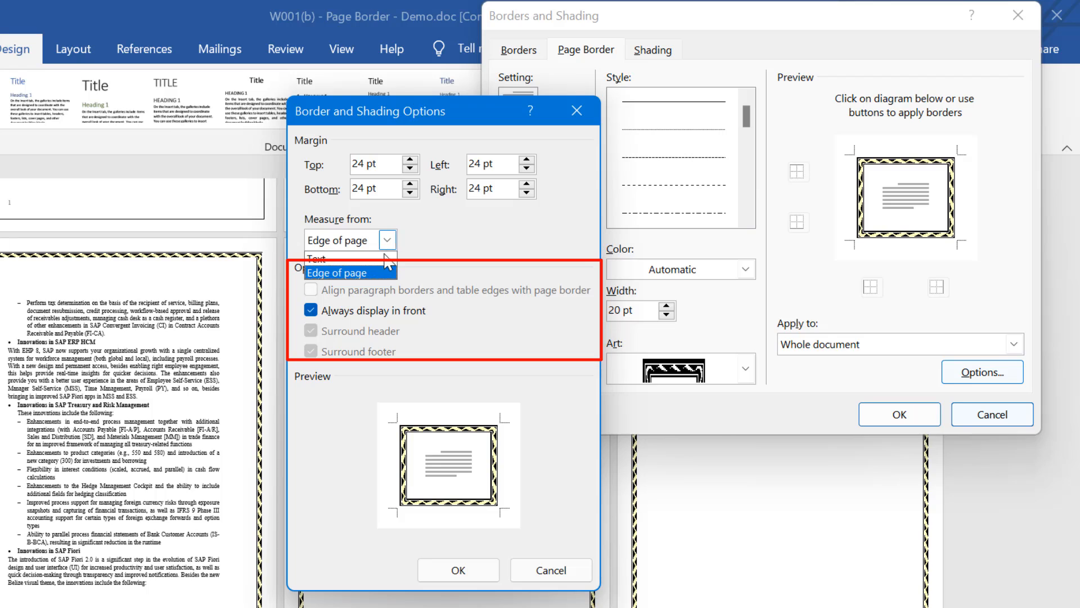
{"action": "left_click", "coordinate": [360, 257]}
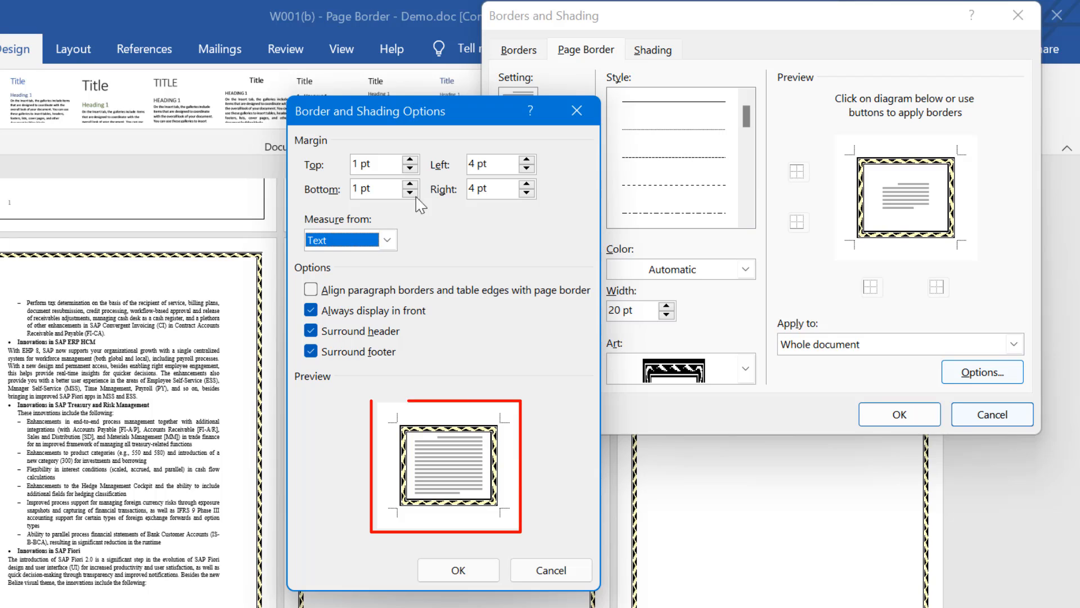
- Set the page border's left margin to 12 pt and its right margin to 10 pt
{"action": "left_click", "coordinate": [526, 161]}
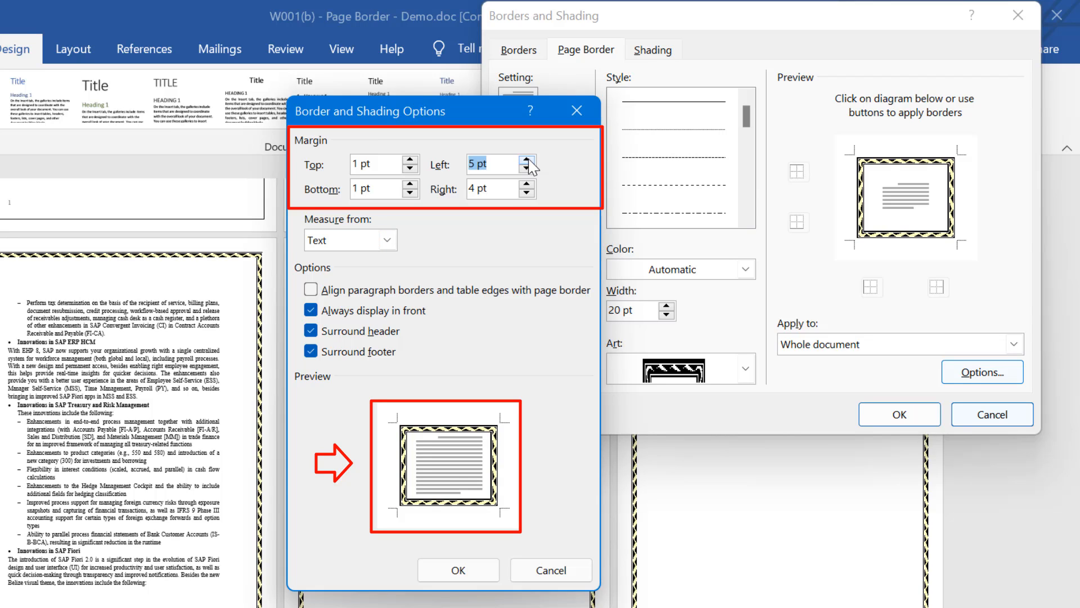
{"action": "left_click", "coordinate": [526, 161]}
{"action": "left_click", "coordinate": [527, 161]}
{"action": "left_click", "coordinate": [527, 161]}
{"action": "left_click", "coordinate": [527, 161]}
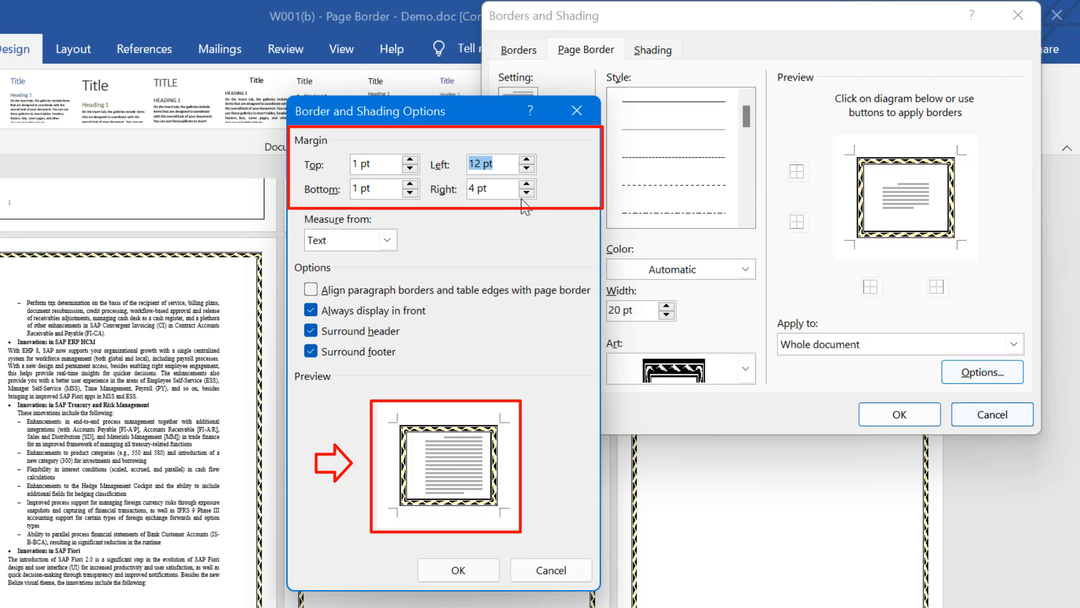
{"action": "left_click", "coordinate": [526, 184]}
{"action": "left_click", "coordinate": [527, 185]}
{"action": "left_click", "coordinate": [527, 184]}
{"action": "left_click", "coordinate": [527, 184]}
{"action": "left_click", "coordinate": [527, 184]}
{"action": "left_click", "coordinate": [526, 185]}
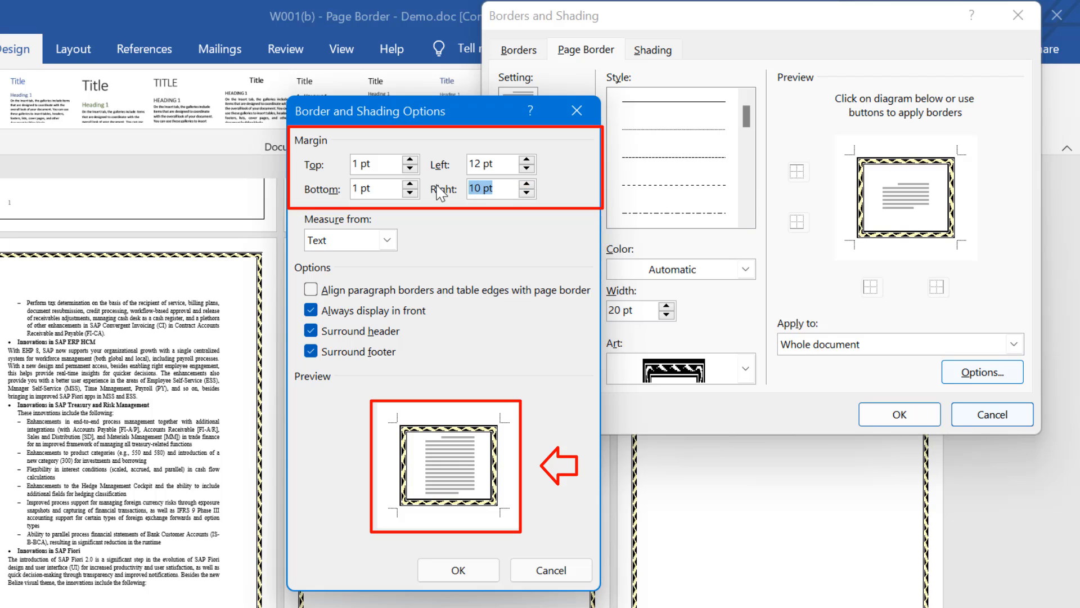
- Set the page border's top and bottom margins to 5 pt and apply the border to the whole document
{"action": "left_click", "coordinate": [410, 160]}
{"action": "left_click", "coordinate": [411, 161]}
{"action": "left_click", "coordinate": [410, 160]}
{"action": "left_click", "coordinate": [410, 160]}
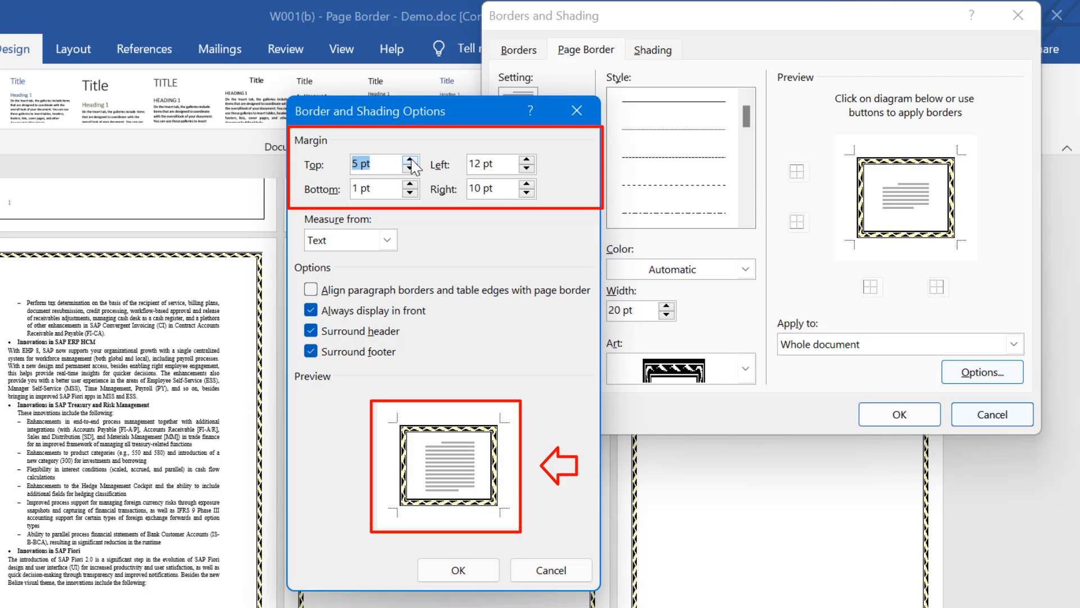
{"action": "left_click", "coordinate": [410, 184]}
{"action": "left_click", "coordinate": [410, 183]}
{"action": "left_click", "coordinate": [410, 184]}
{"action": "left_click", "coordinate": [410, 184]}
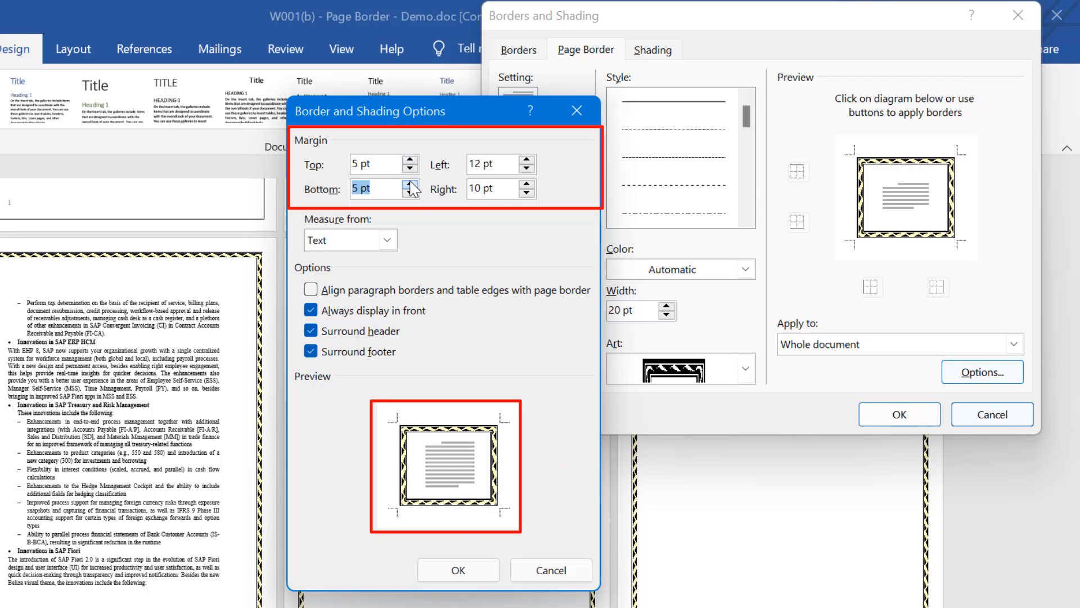
{"action": "left_click", "coordinate": [458, 571]}
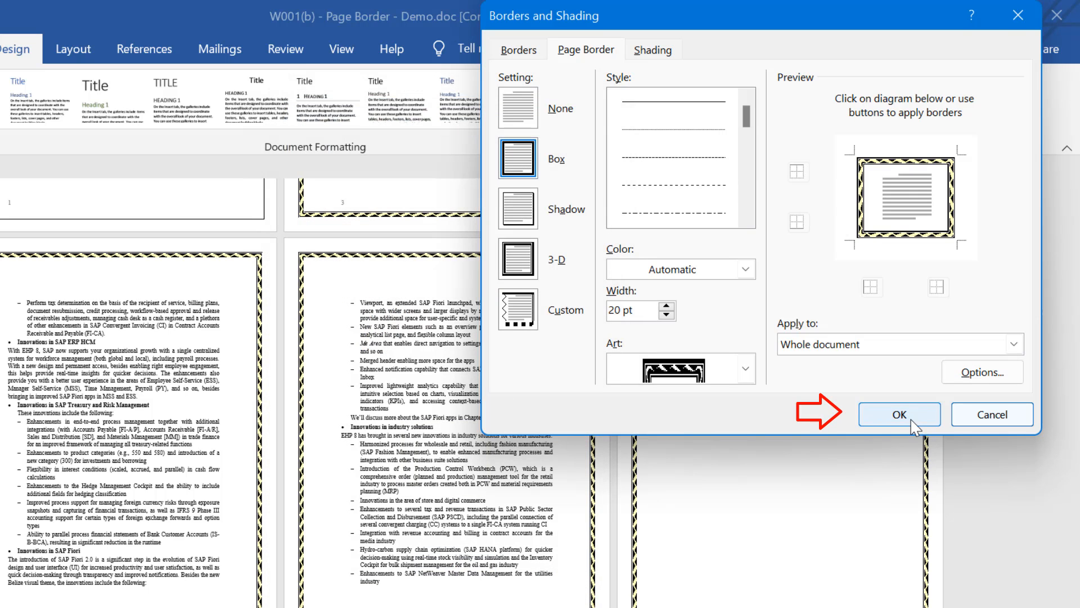
{"action": "left_click", "coordinate": [929, 413]}
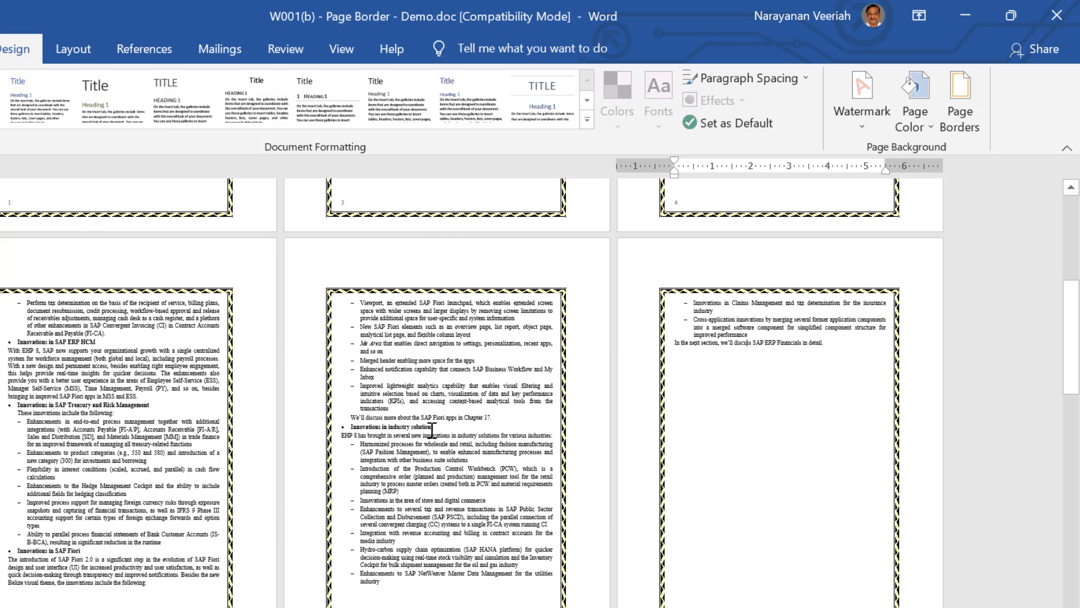
- Compare the default page border margins when measured from Edge of page and from Text, leaving the border settings unsaved
{"action": "left_click", "coordinate": [466, 512]}
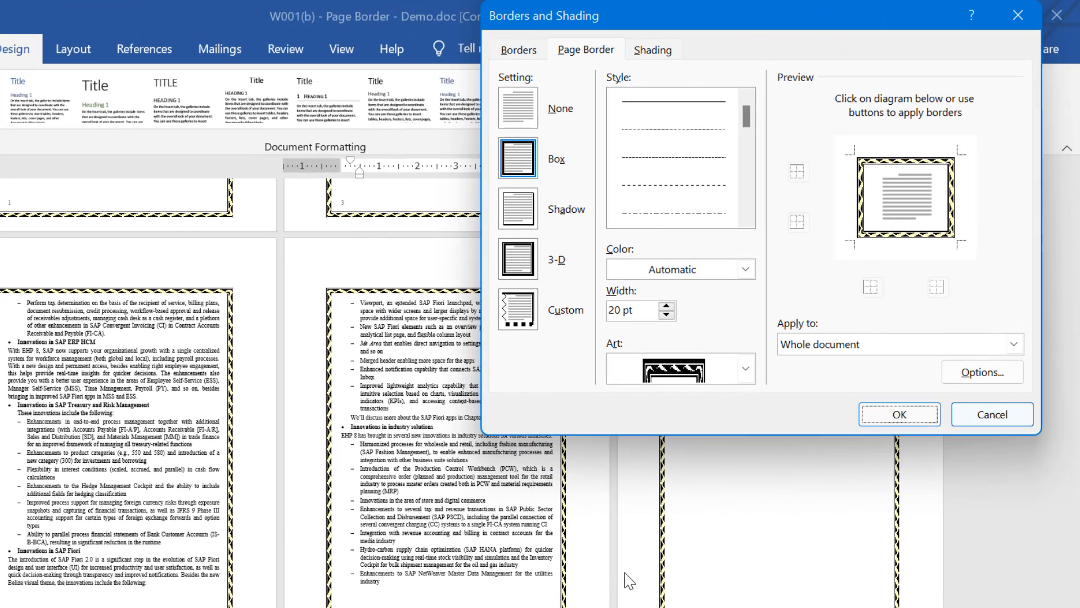
{"action": "left_click", "coordinate": [985, 377]}
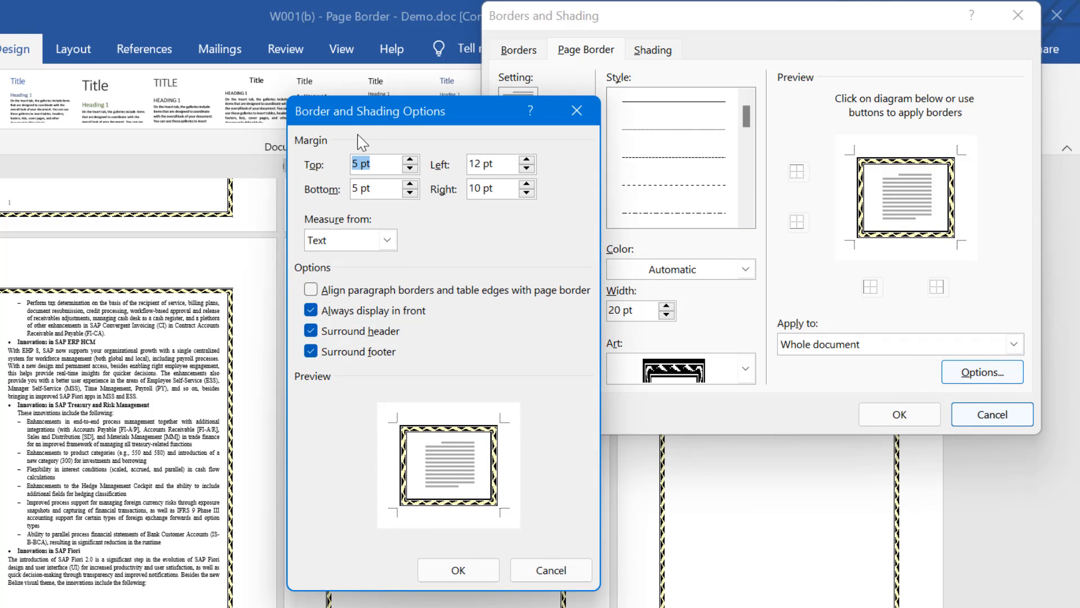
{"action": "left_click", "coordinate": [388, 240]}
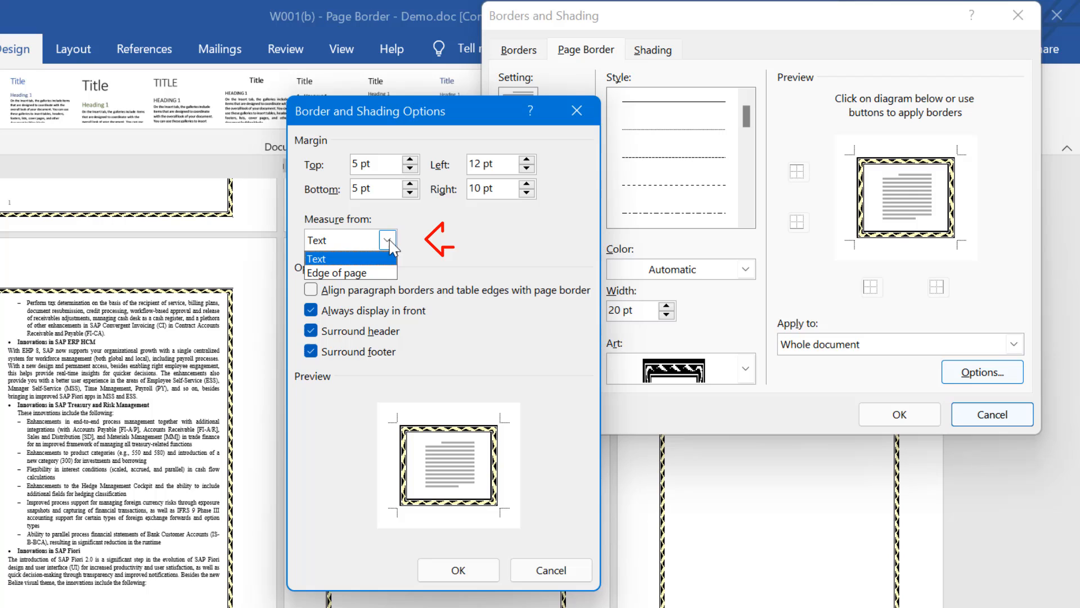
{"action": "left_click", "coordinate": [376, 274]}
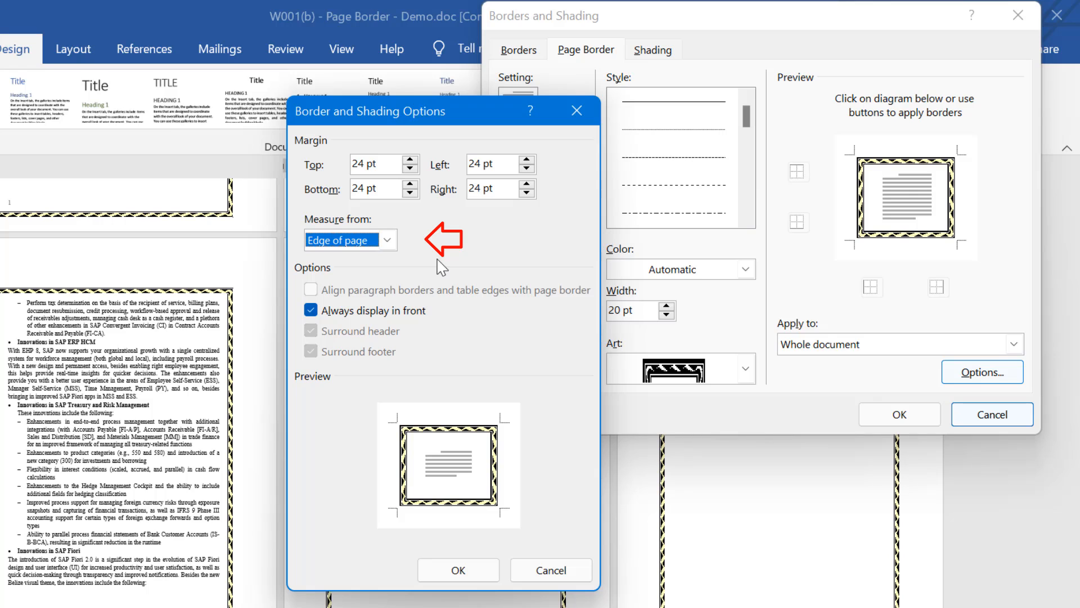
{"action": "left_click", "coordinate": [387, 240]}
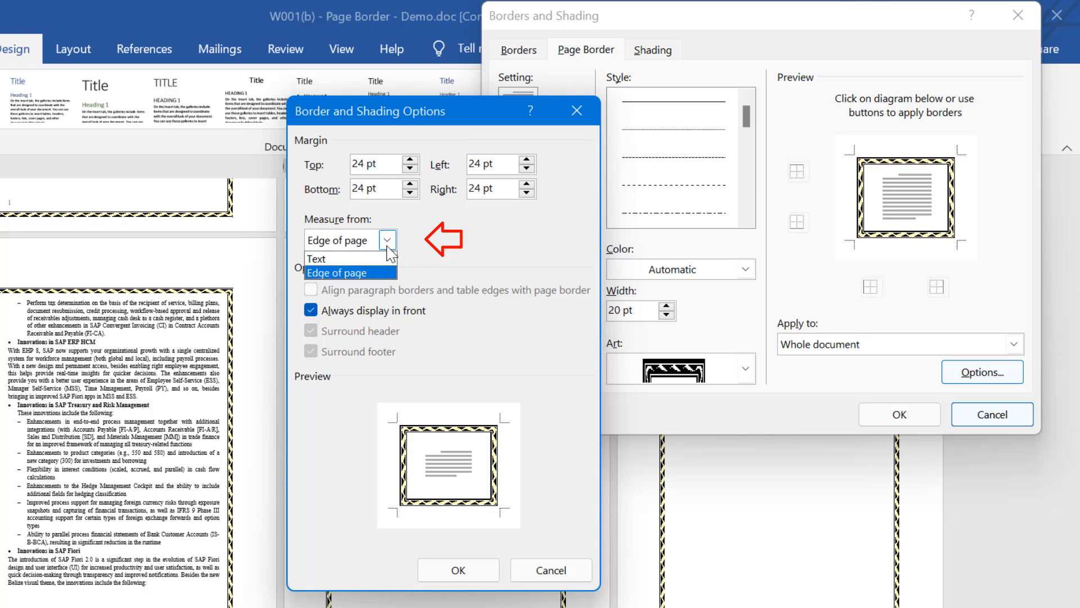
{"action": "left_click", "coordinate": [378, 260]}
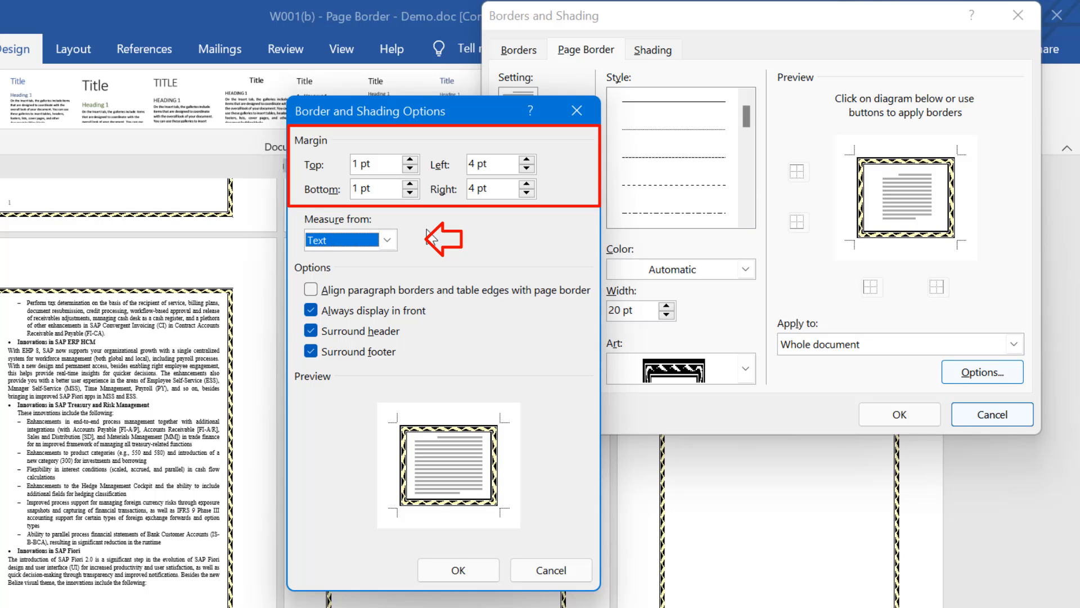
{"action": "left_click", "coordinate": [551, 570]}
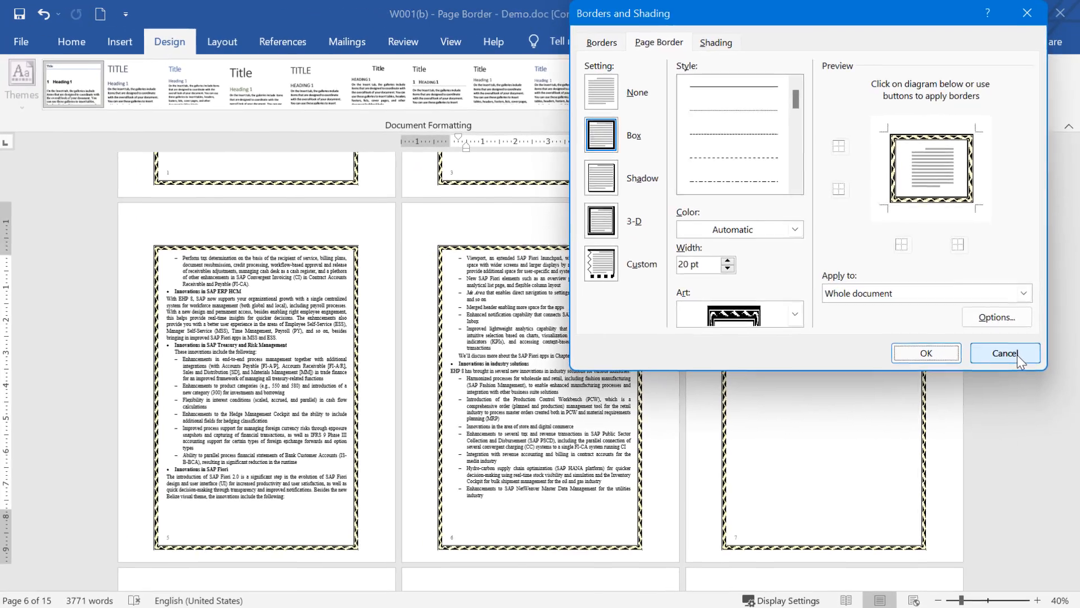
{"action": "left_click", "coordinate": [1017, 356]}
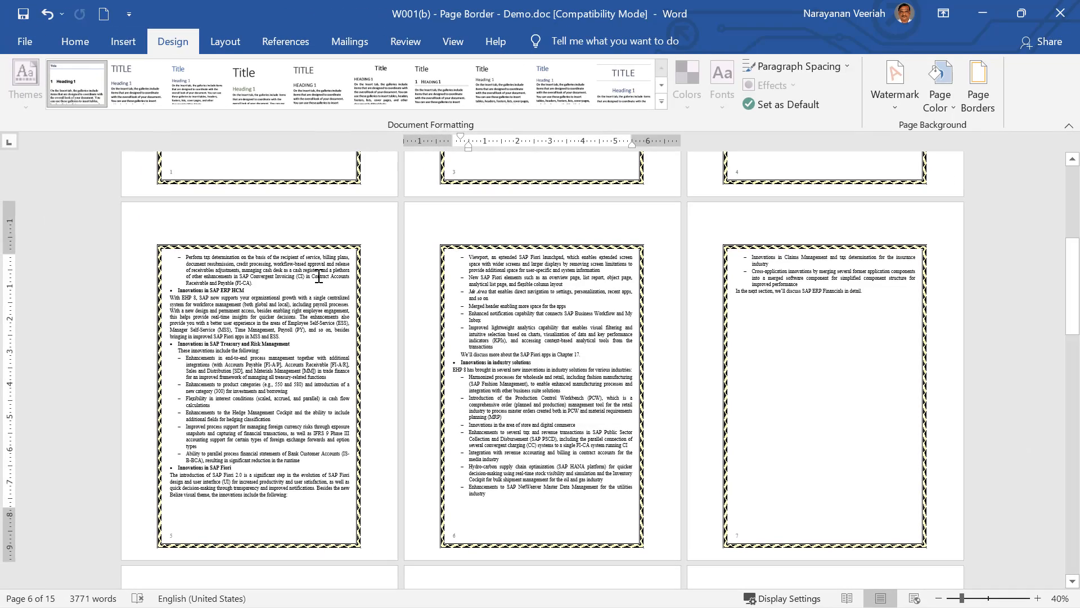
- Review the current section's page margins in the custom Page Setup settings
{"action": "left_click", "coordinate": [225, 41]}
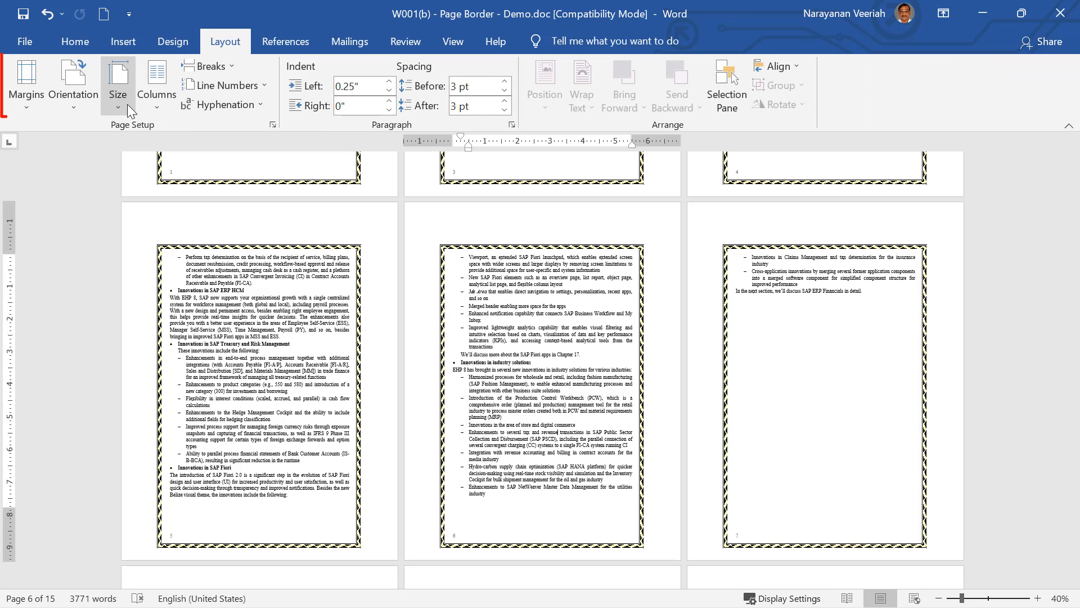
{"action": "left_click", "coordinate": [33, 105]}
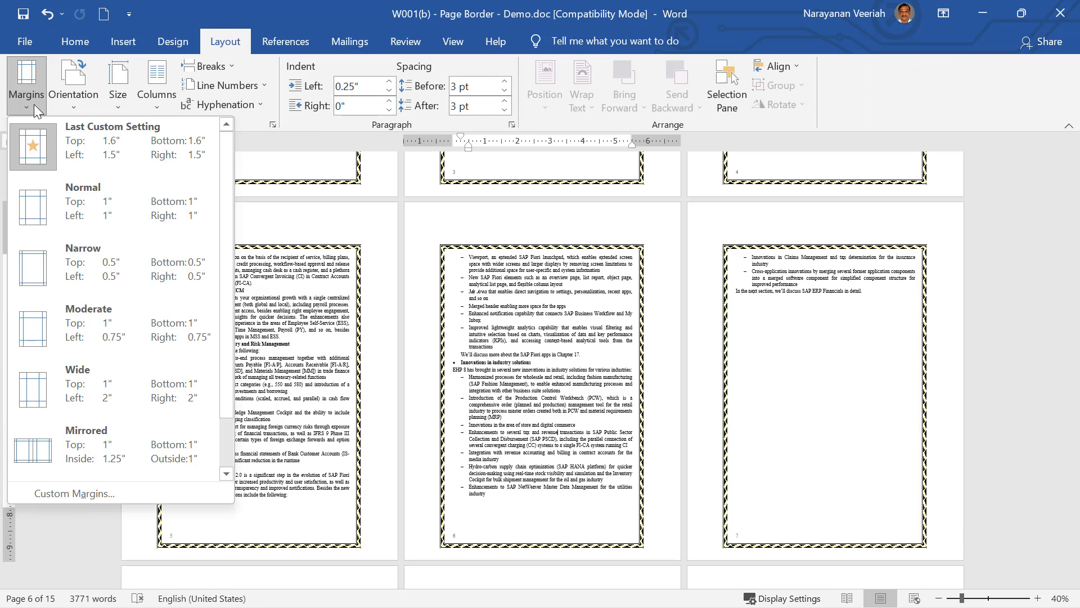
{"action": "left_click", "coordinate": [107, 490]}
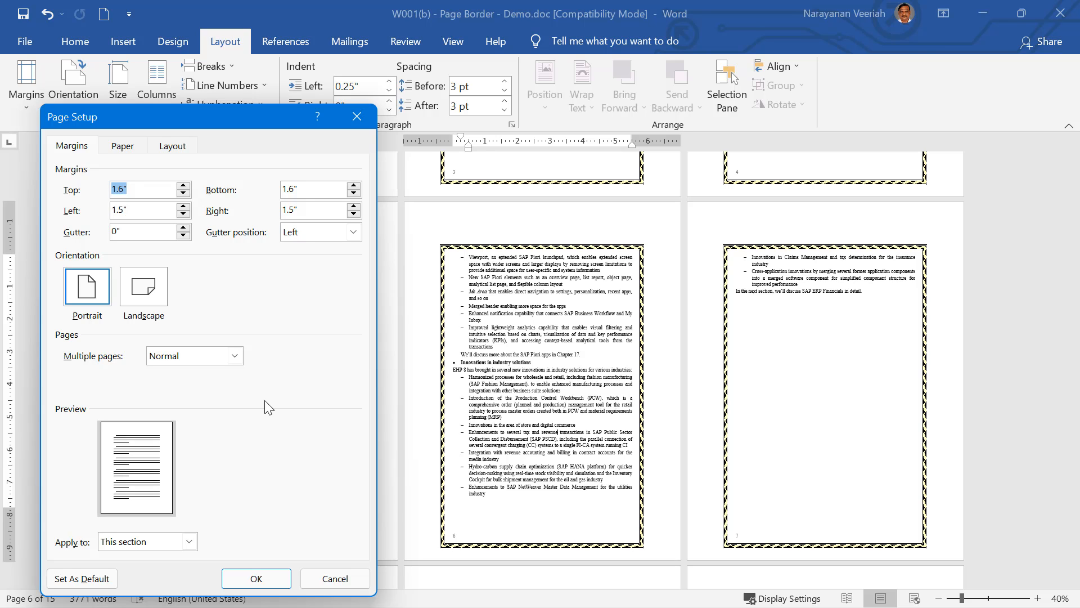
{"action": "left_click", "coordinate": [335, 578]}
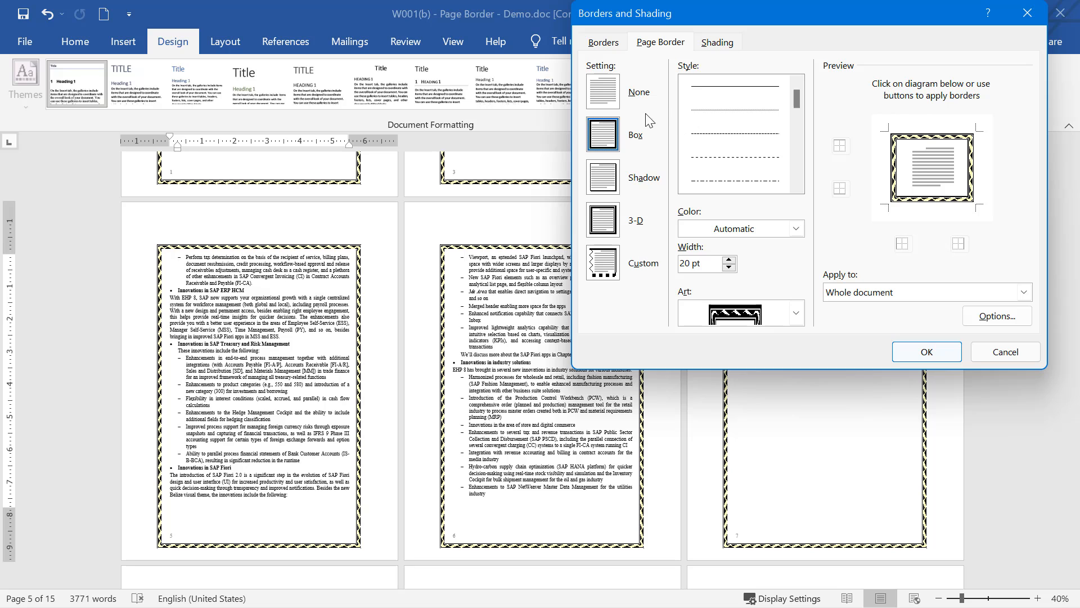
- Remove the art page border from the whole document using the None setting
{"action": "left_click", "coordinate": [604, 93]}
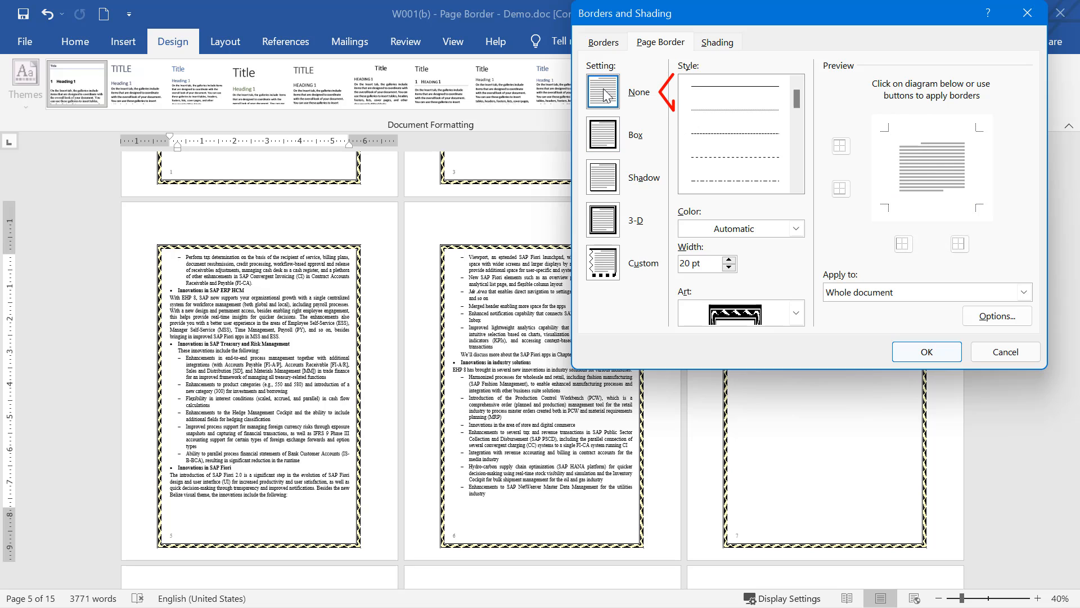
{"action": "left_click", "coordinate": [927, 352]}
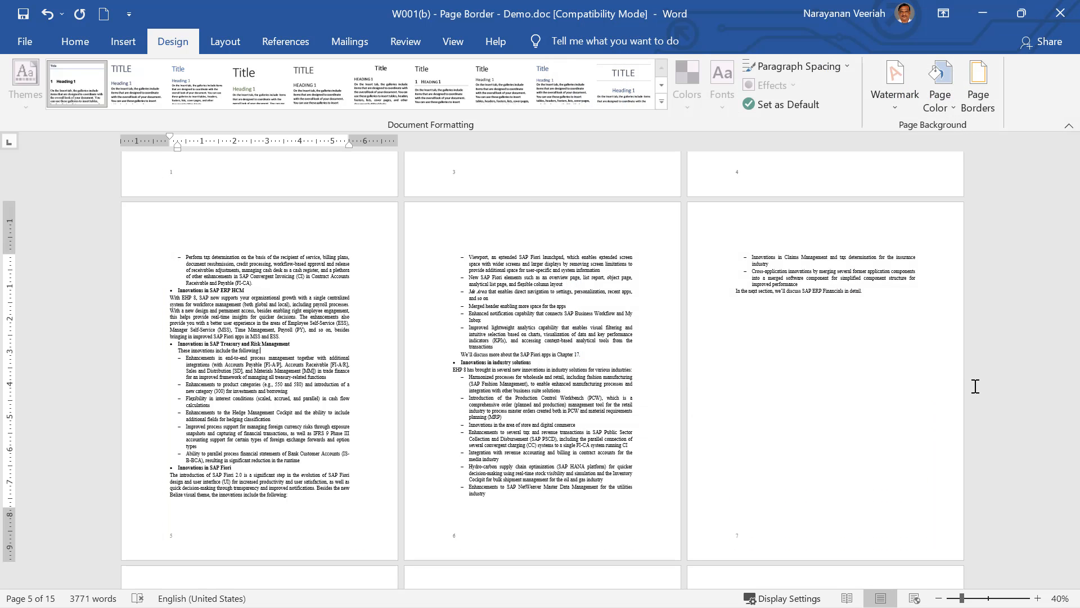